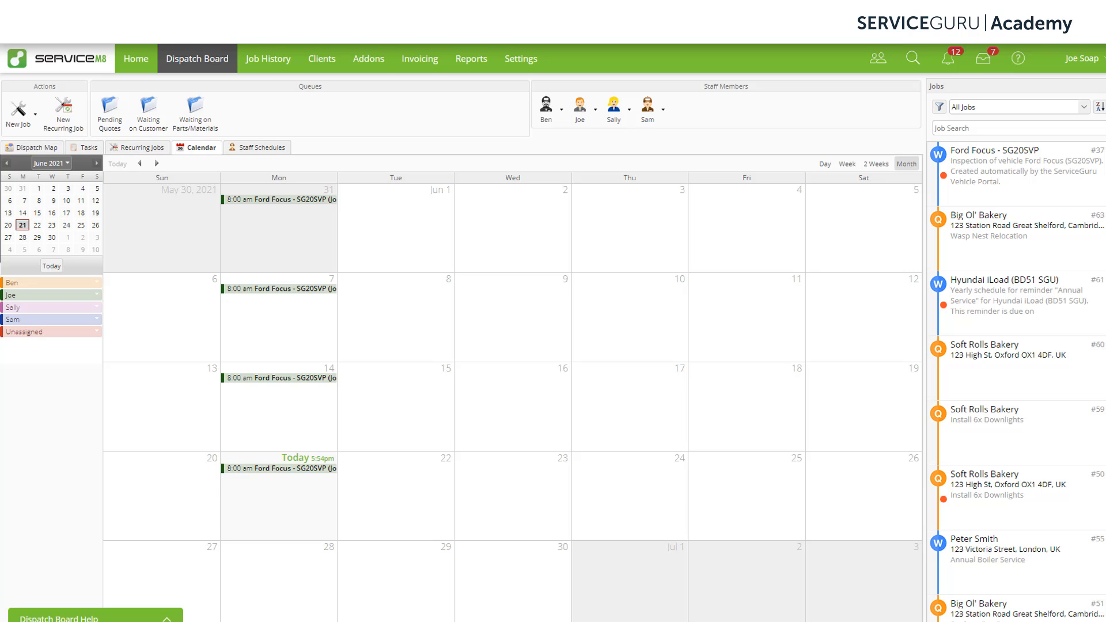
Open the ServiceGuru Reports addon and check the date range options available for its dashboard
click(387, 68)
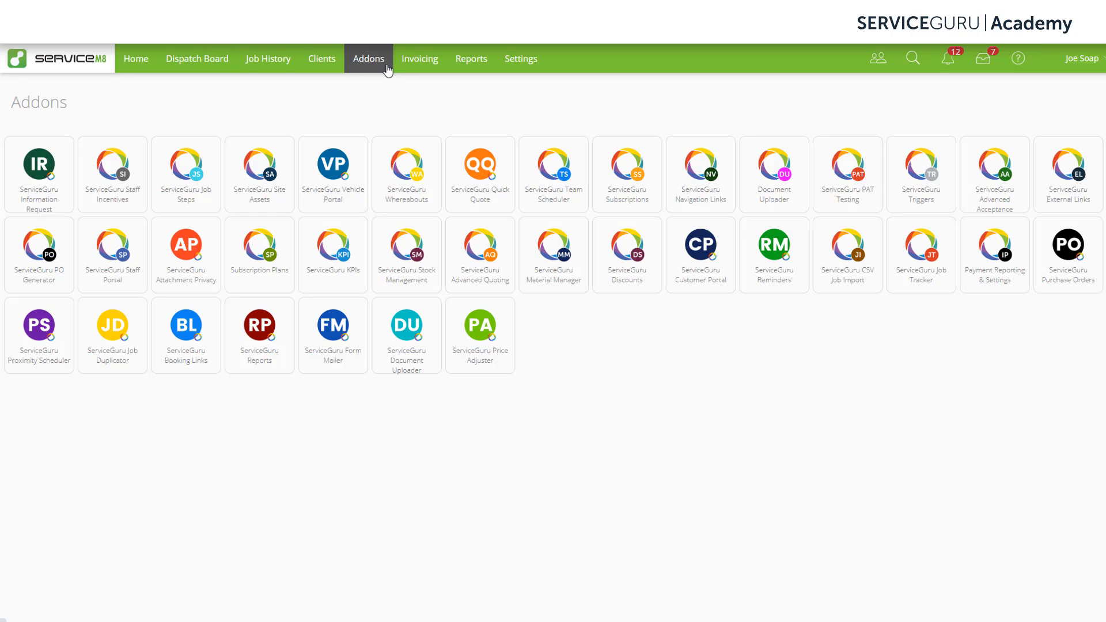
click(255, 351)
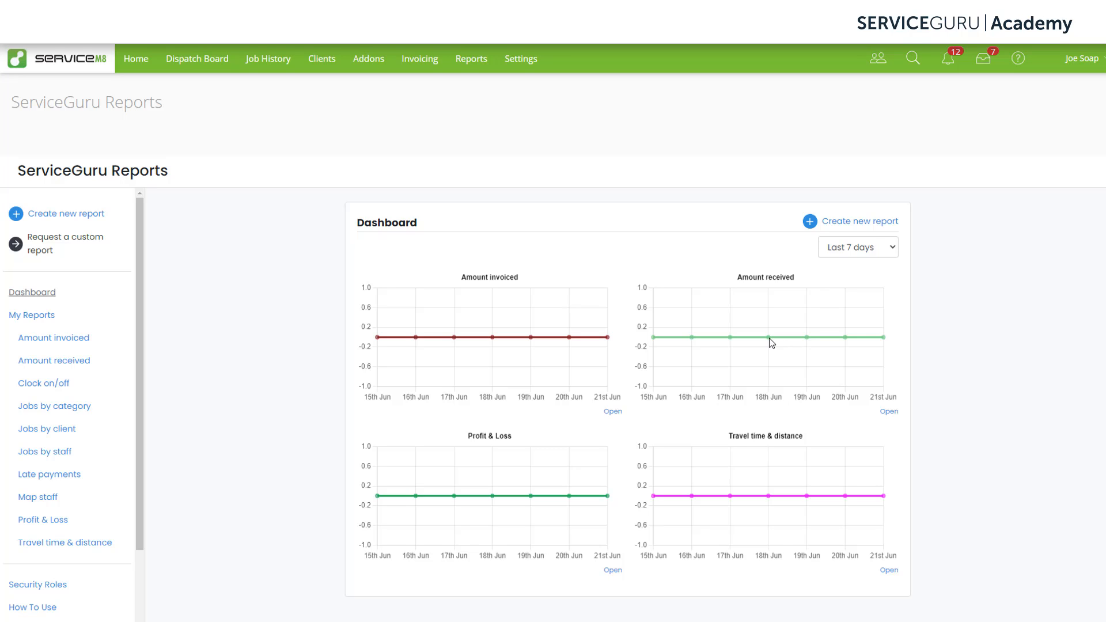
mouse_move(770, 341)
click(890, 249)
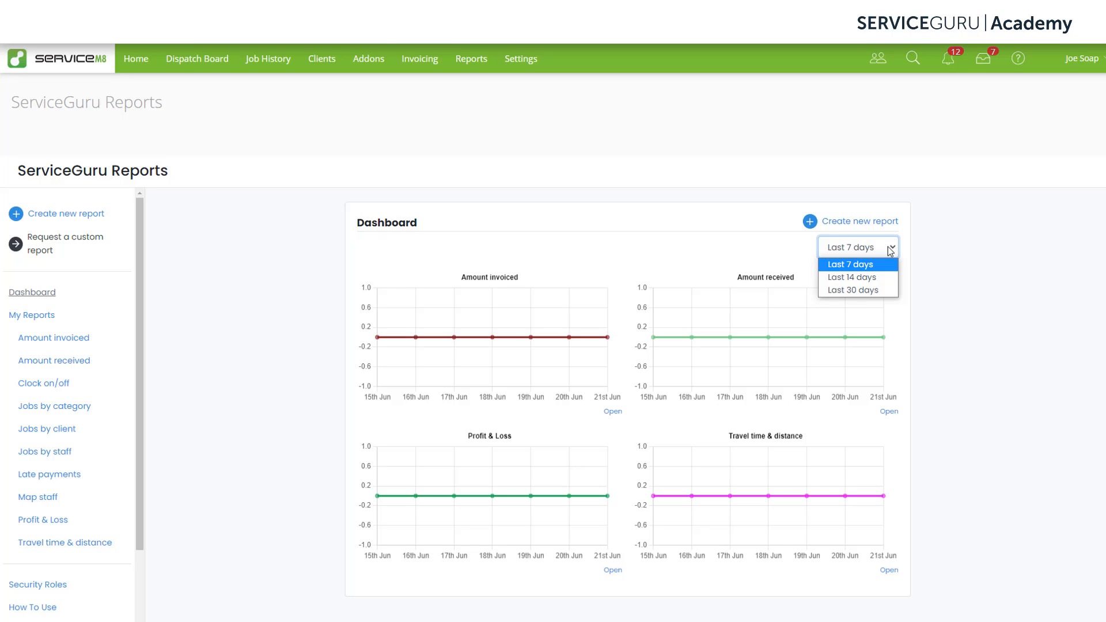
click(890, 250)
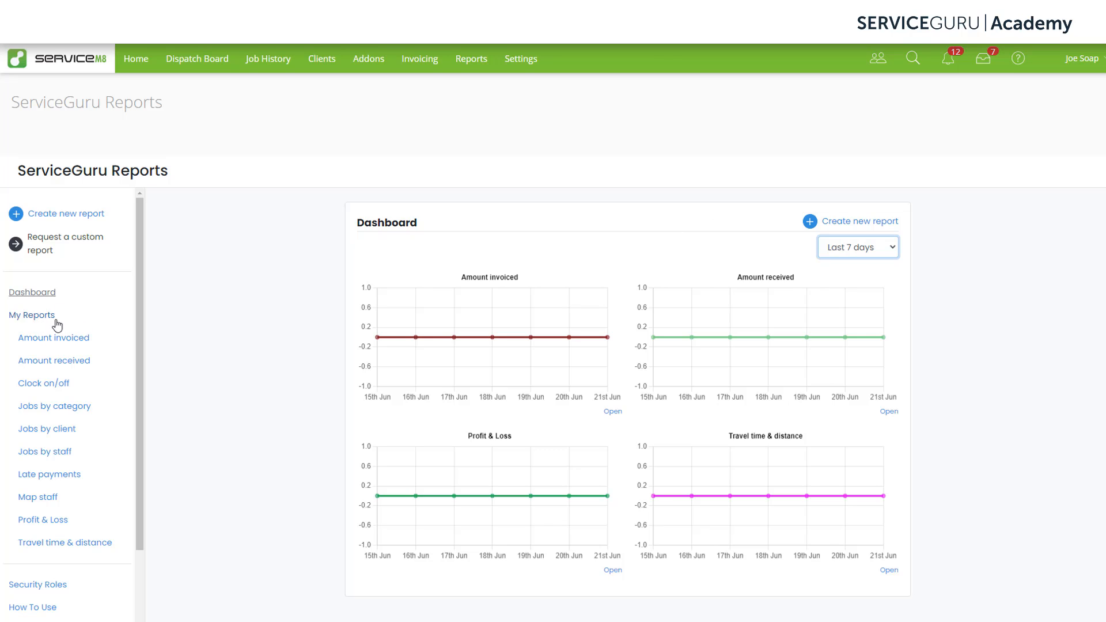
Start a new report named "Job breakdown by client" with the report type Clients and Sites
click(67, 215)
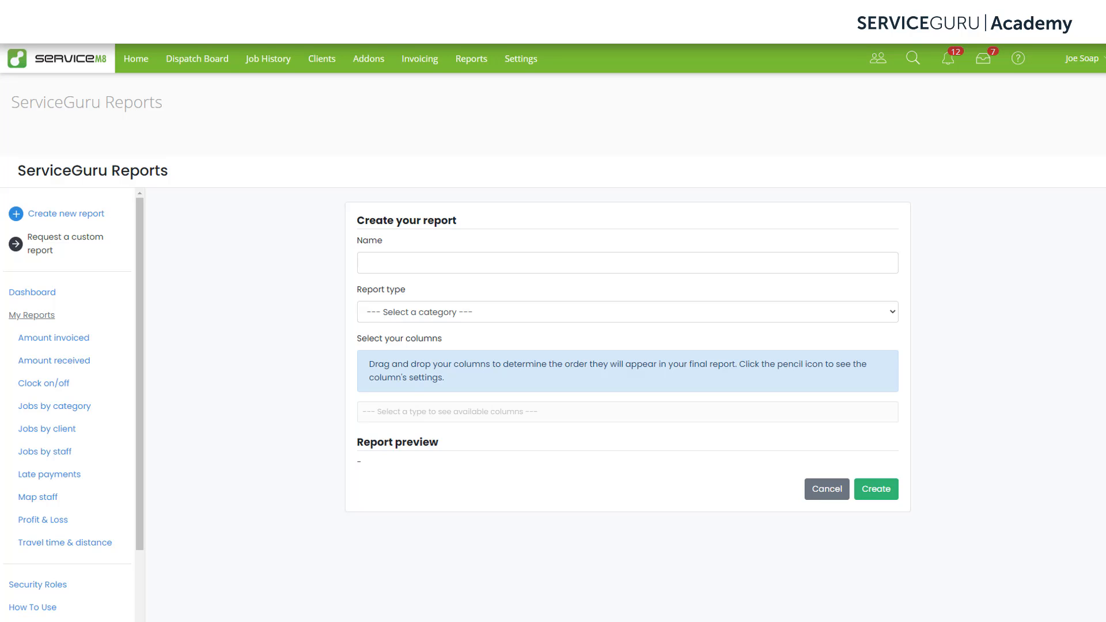
click(555, 263)
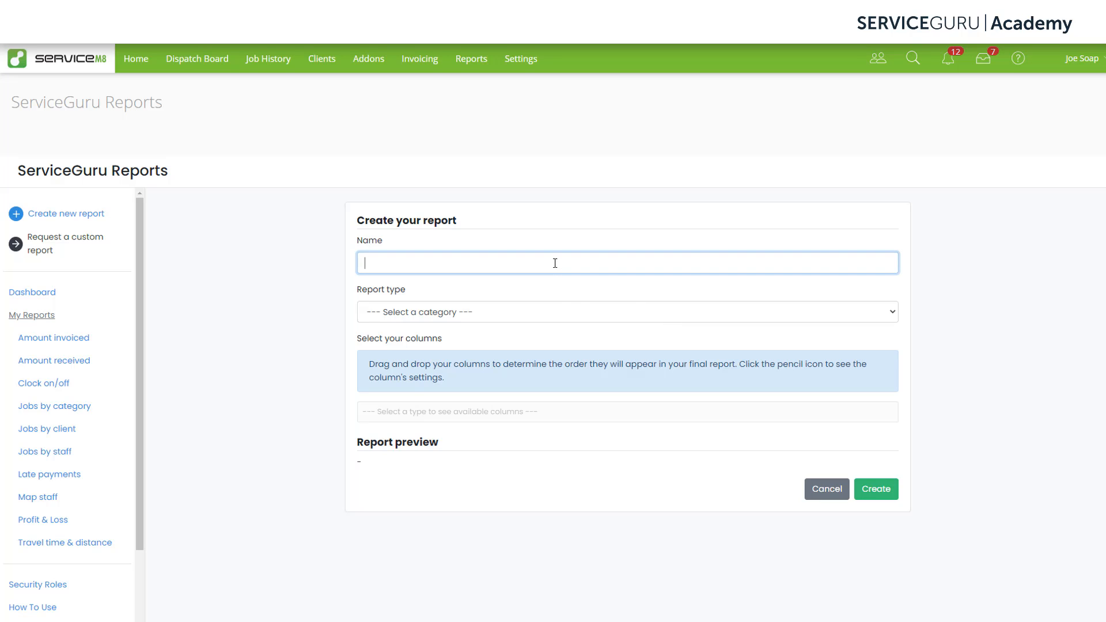
text(Job breakdown by client)
click(720, 314)
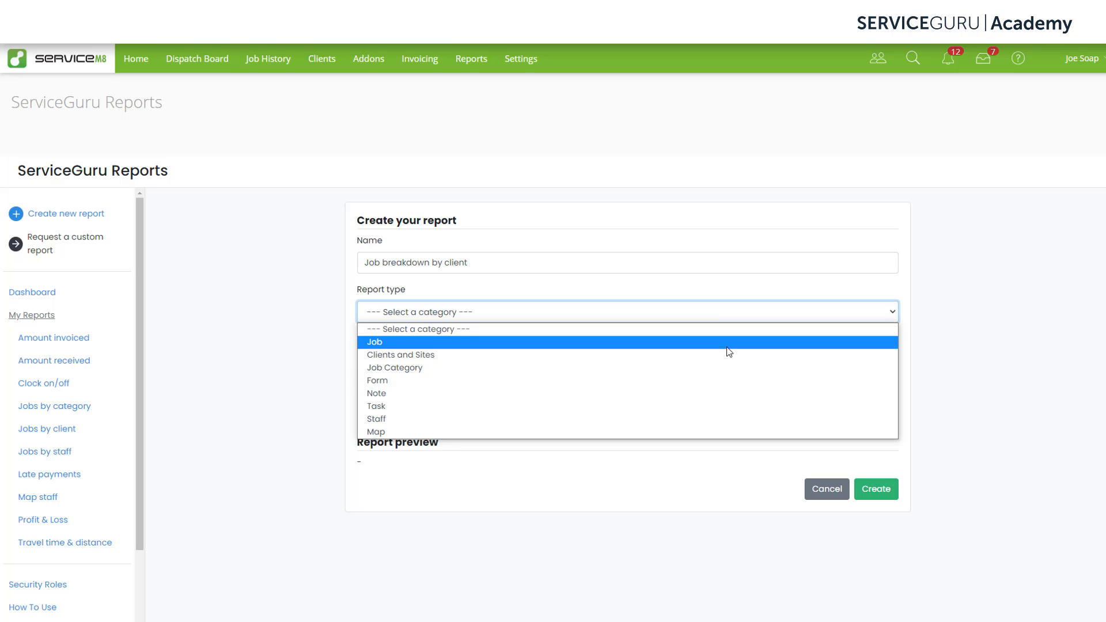
click(727, 359)
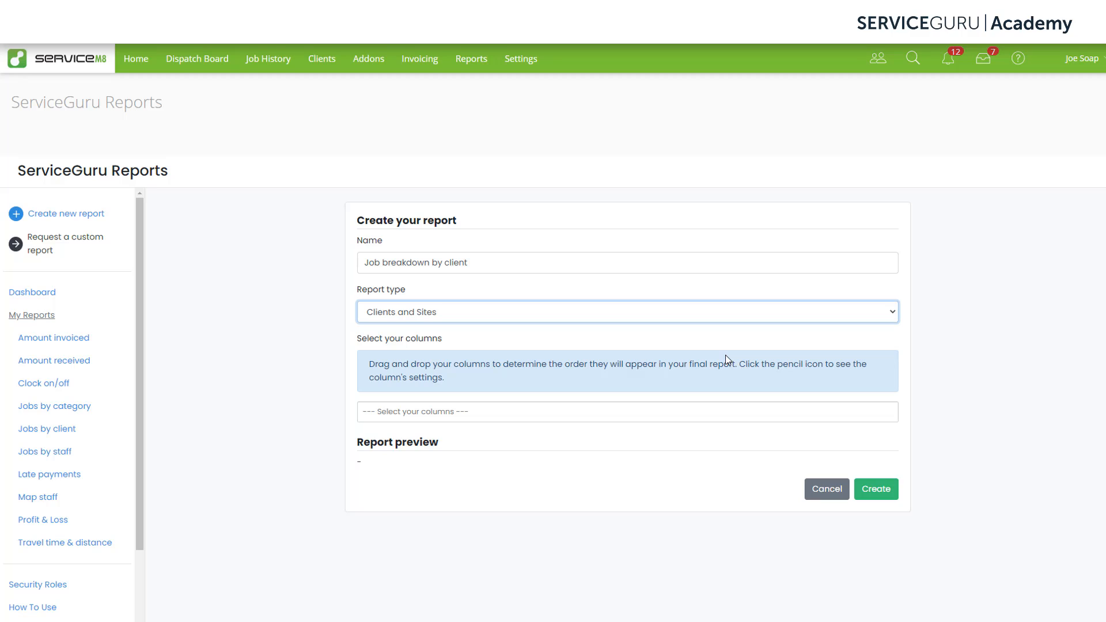
Add the columns Number of jobs, Number of Quotes, Number of Completed and Number of Unsuccessful to the report
click(724, 412)
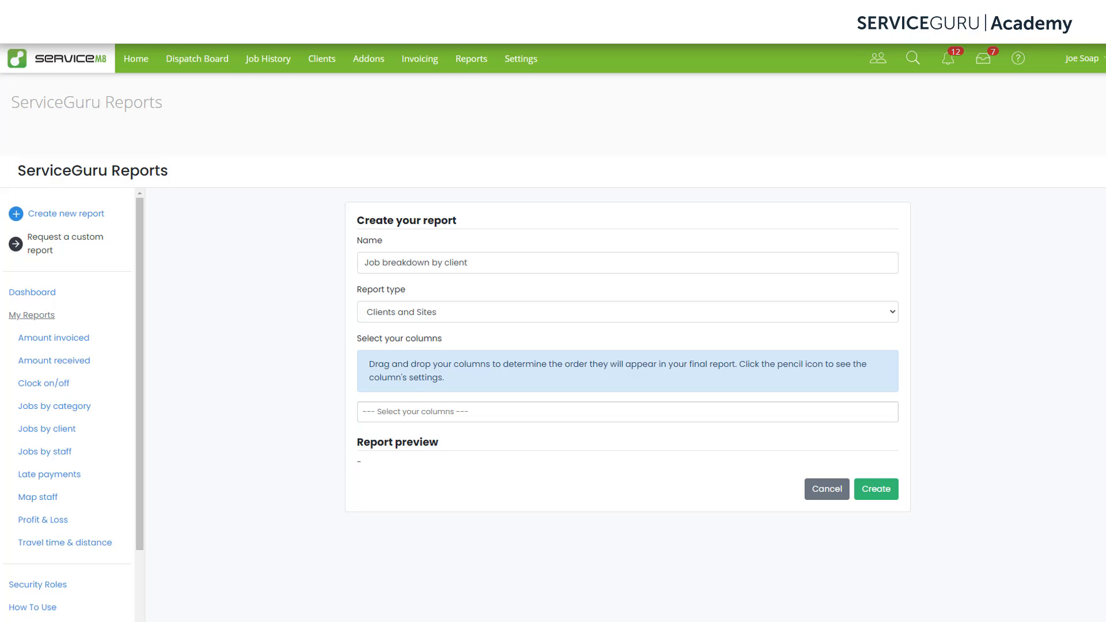
click(518, 409)
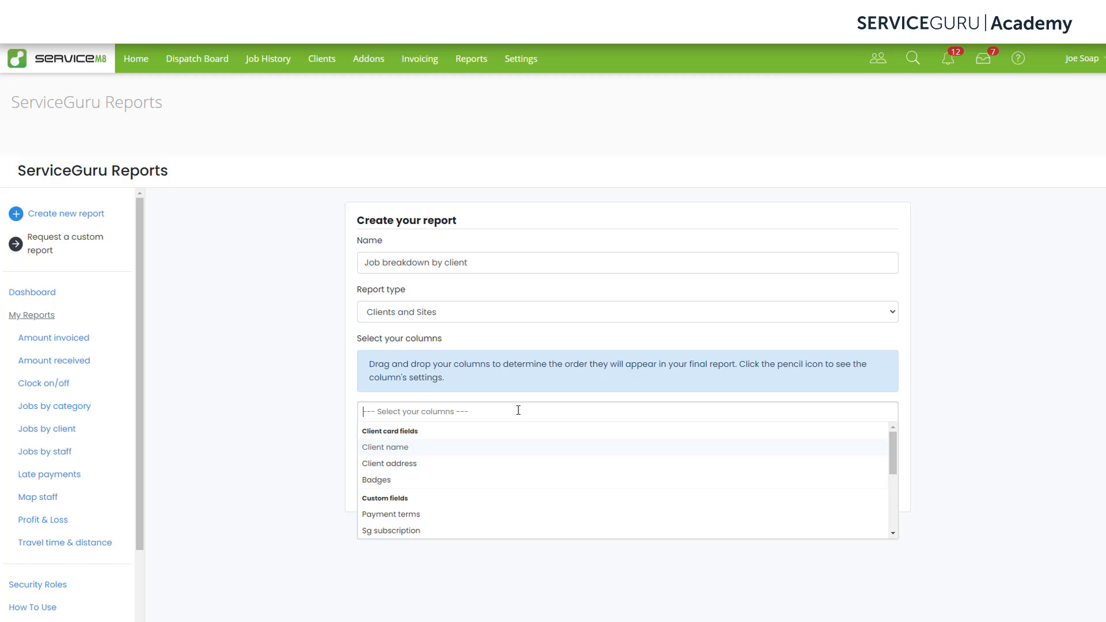
text(numb)
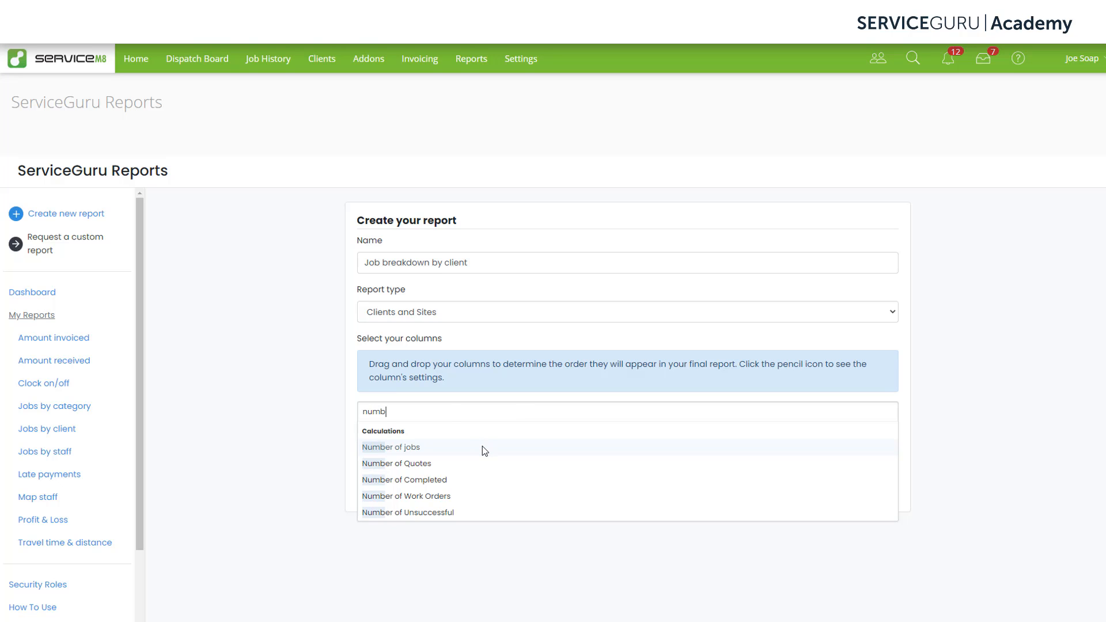
click(482, 447)
text(numb)
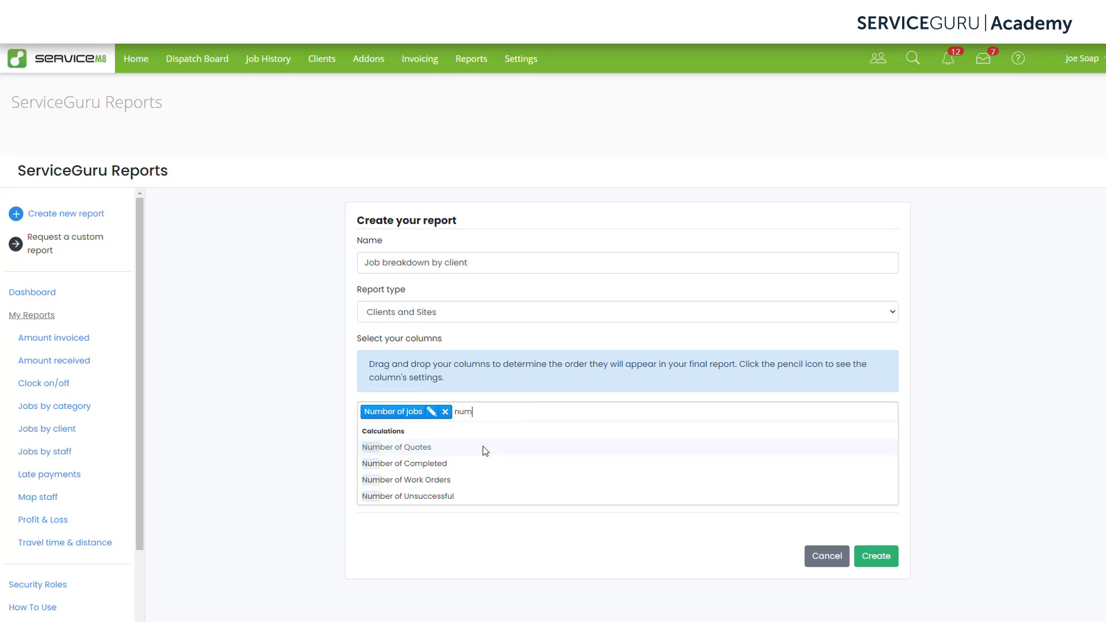
click(483, 447)
text(numb)
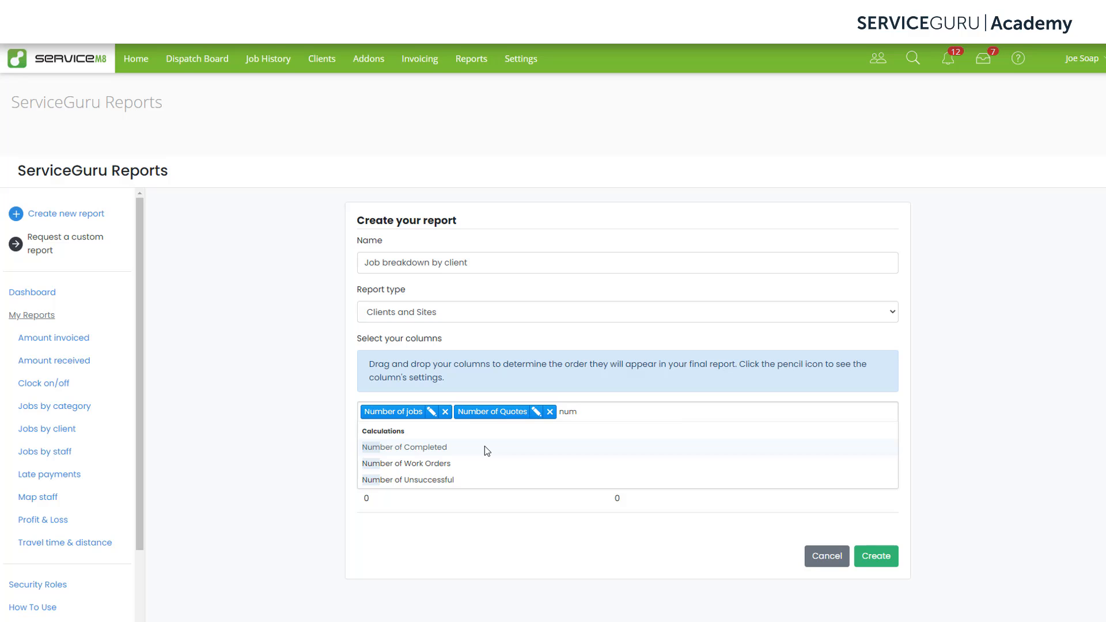
click(485, 446)
text(numb)
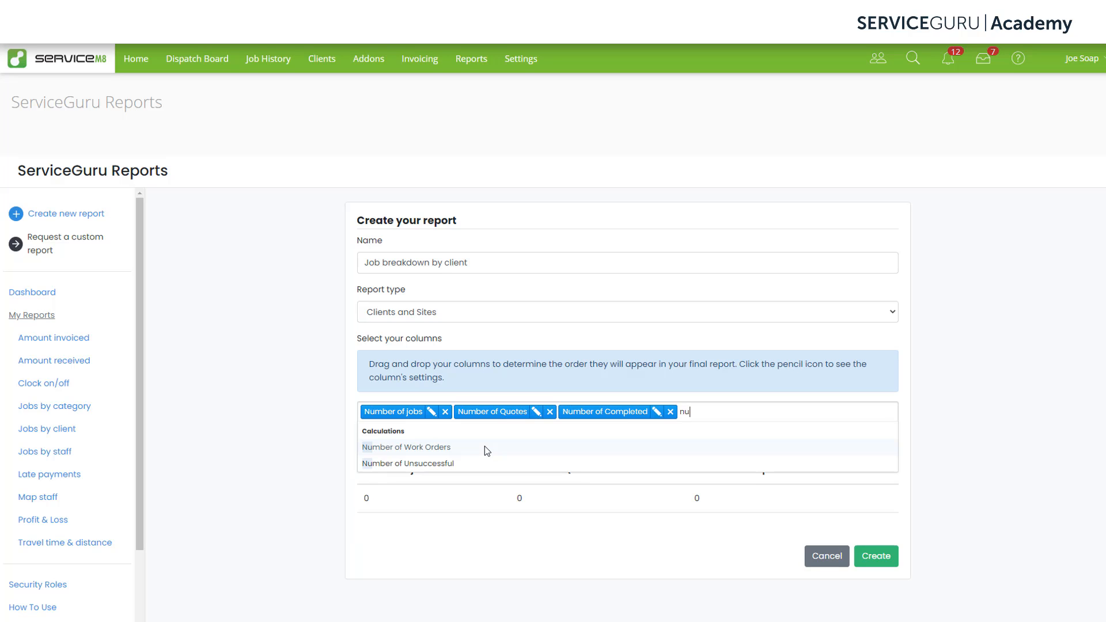
click(472, 464)
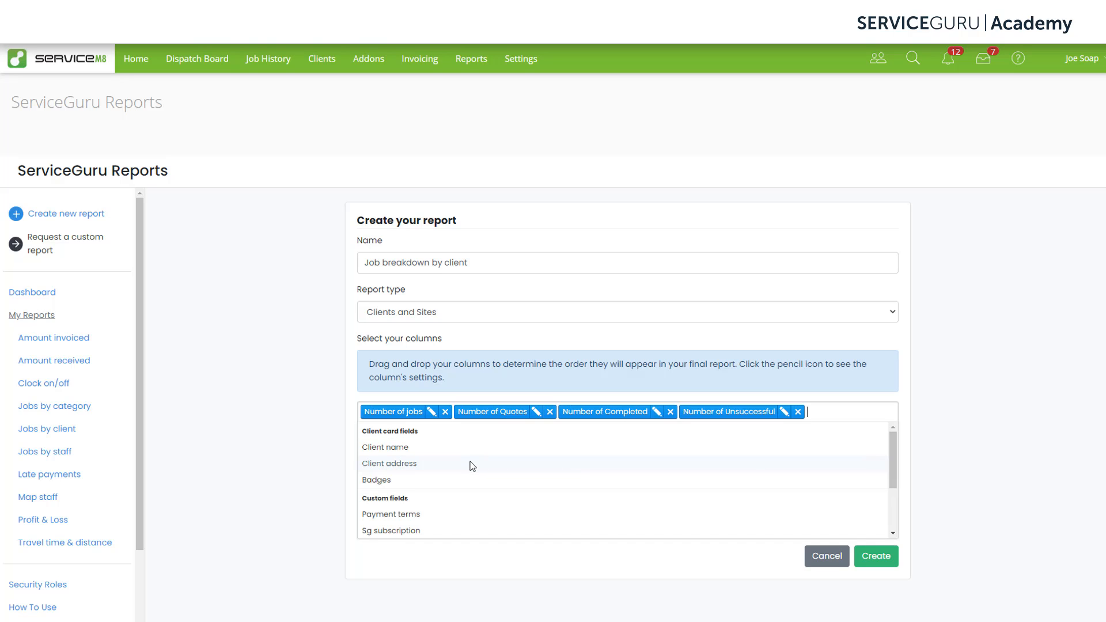
Add the Total invoice amount column to the report
text(tot)
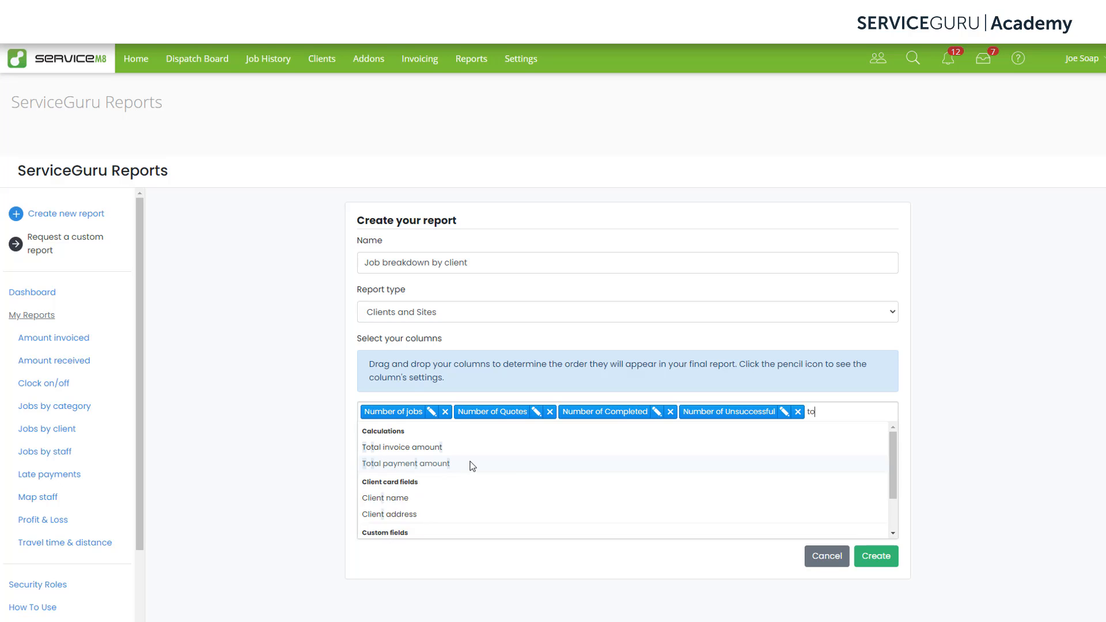
click(466, 449)
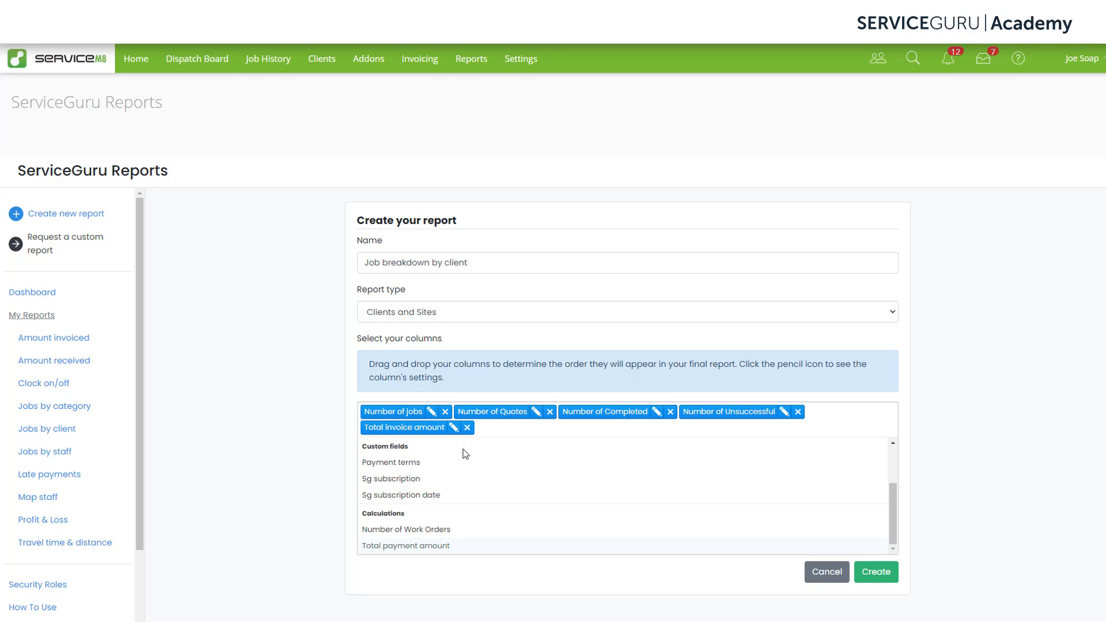
click(953, 426)
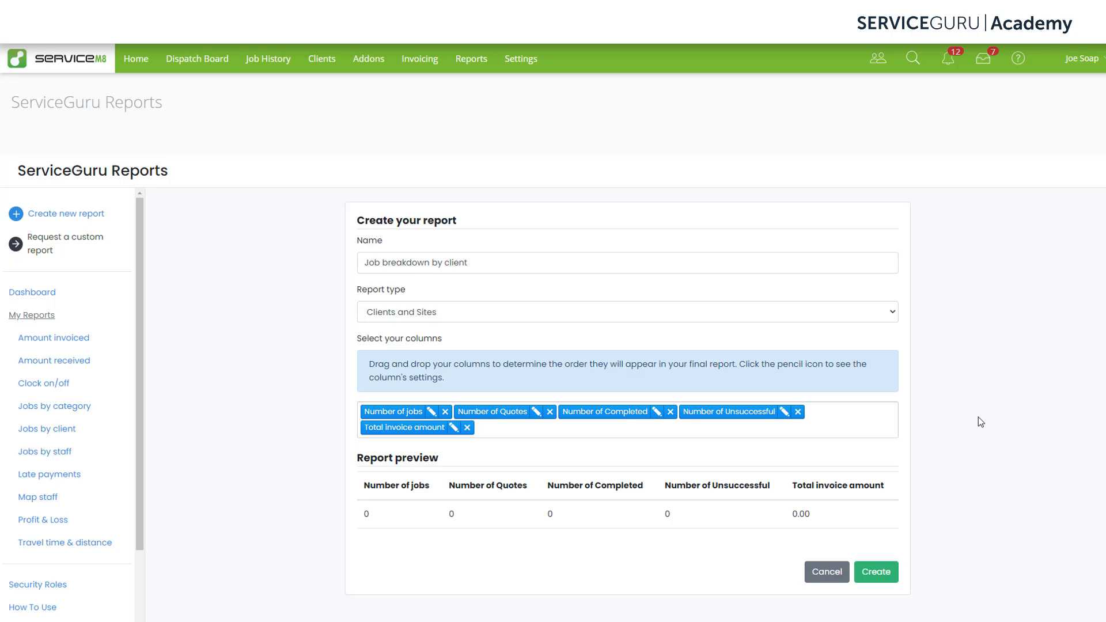
Enable a column total for Number of jobs, Number of Quotes and Number of Completed, saving each column's settings
click(432, 412)
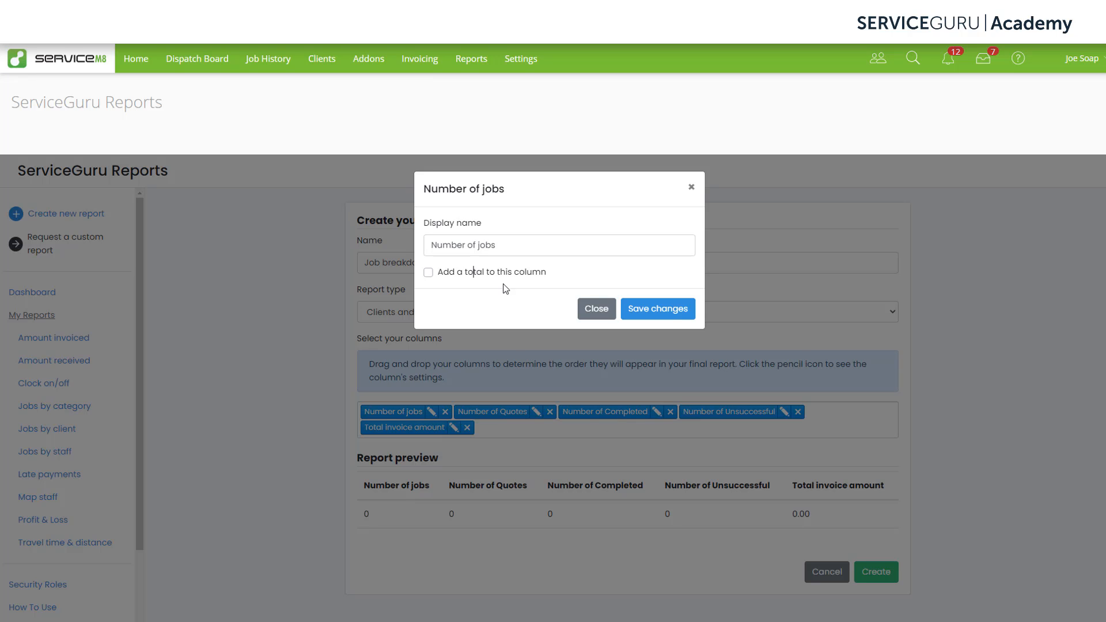
click(428, 273)
click(656, 310)
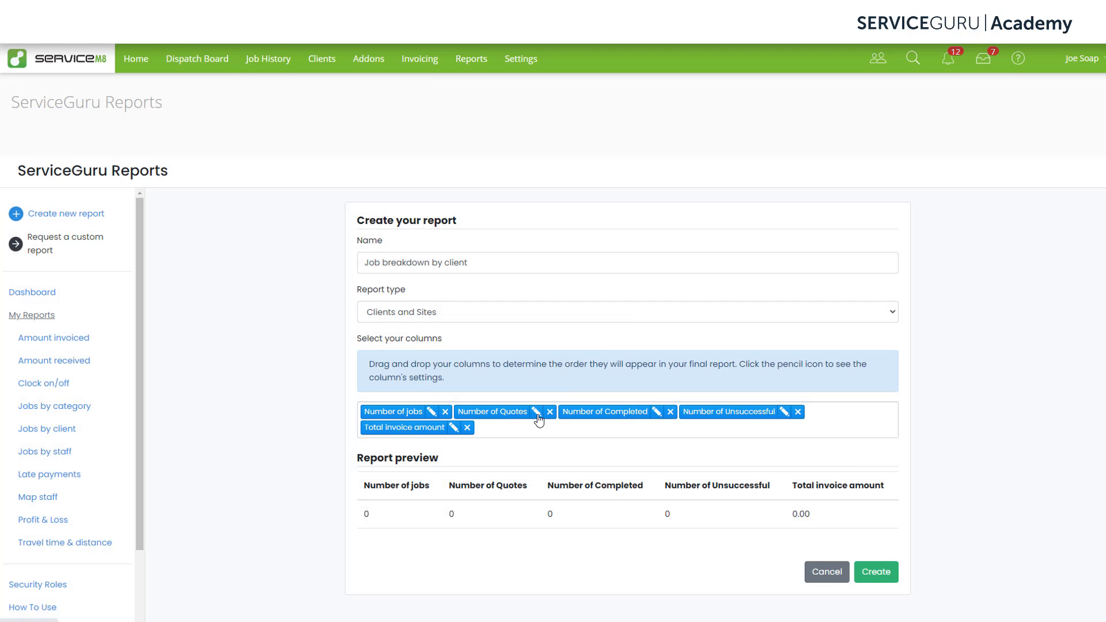
click(535, 412)
click(427, 273)
click(625, 309)
click(656, 411)
click(428, 273)
click(647, 310)
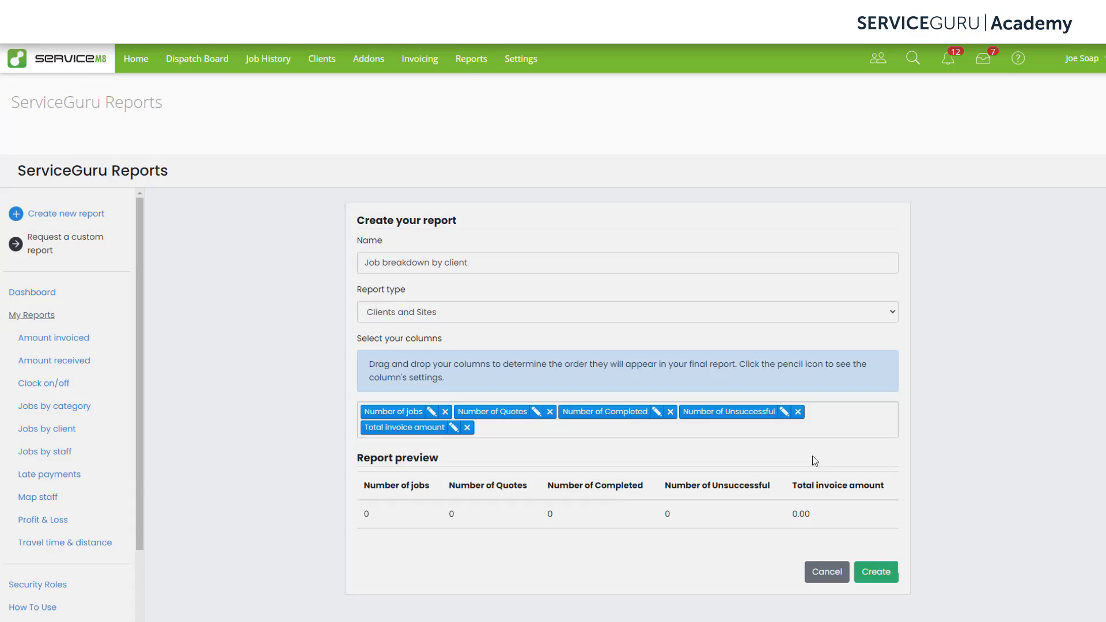
Enable a column total for Number of Unsuccessful and Total invoice amount, and create the report
click(784, 412)
click(428, 273)
click(637, 310)
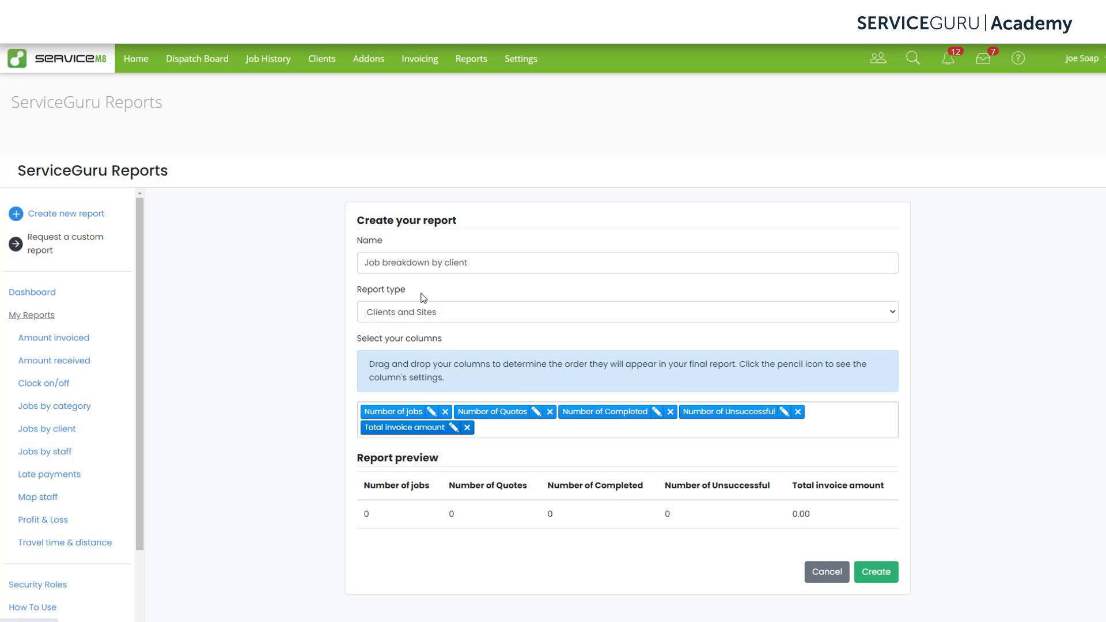
click(454, 427)
click(428, 273)
click(656, 310)
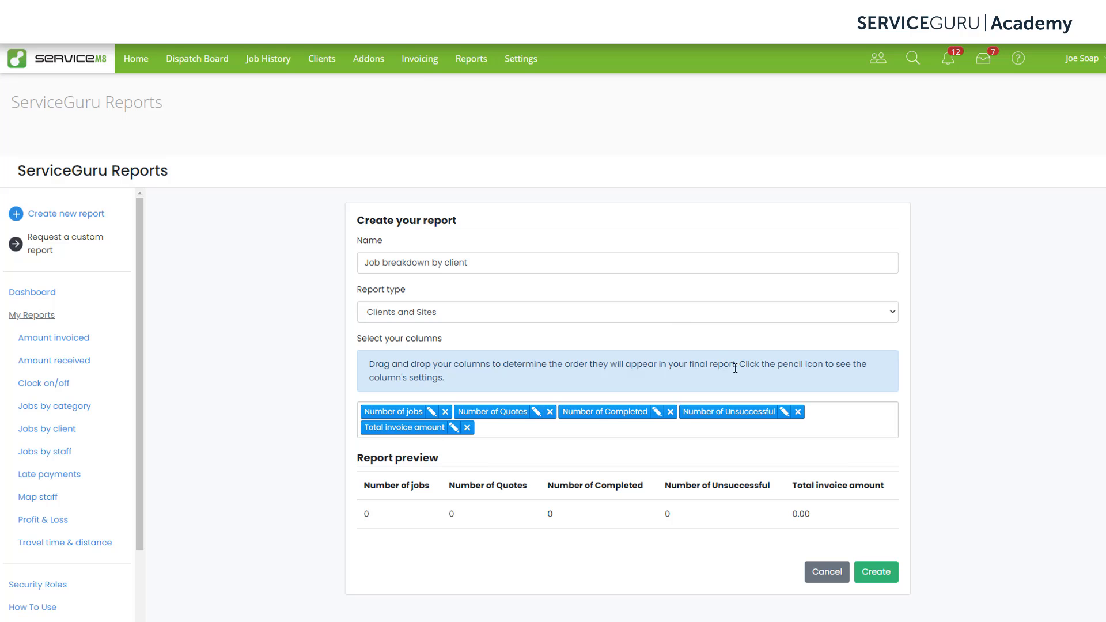
click(882, 573)
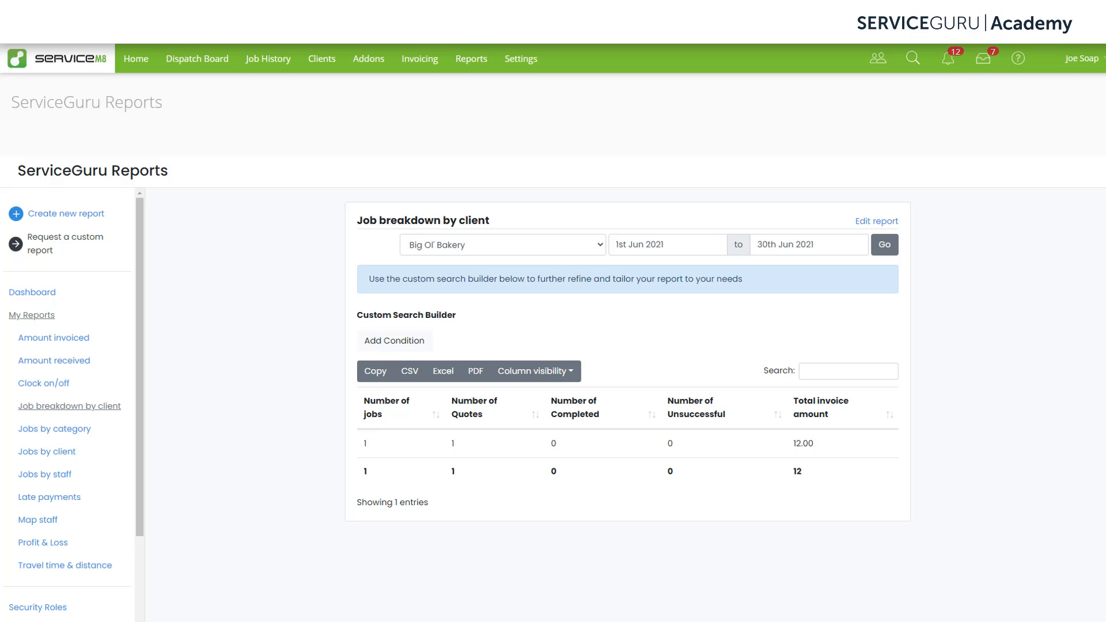
Run the report for the client Tasty Cakes Cafe with the start date set to 1st Jan 2020
click(546, 251)
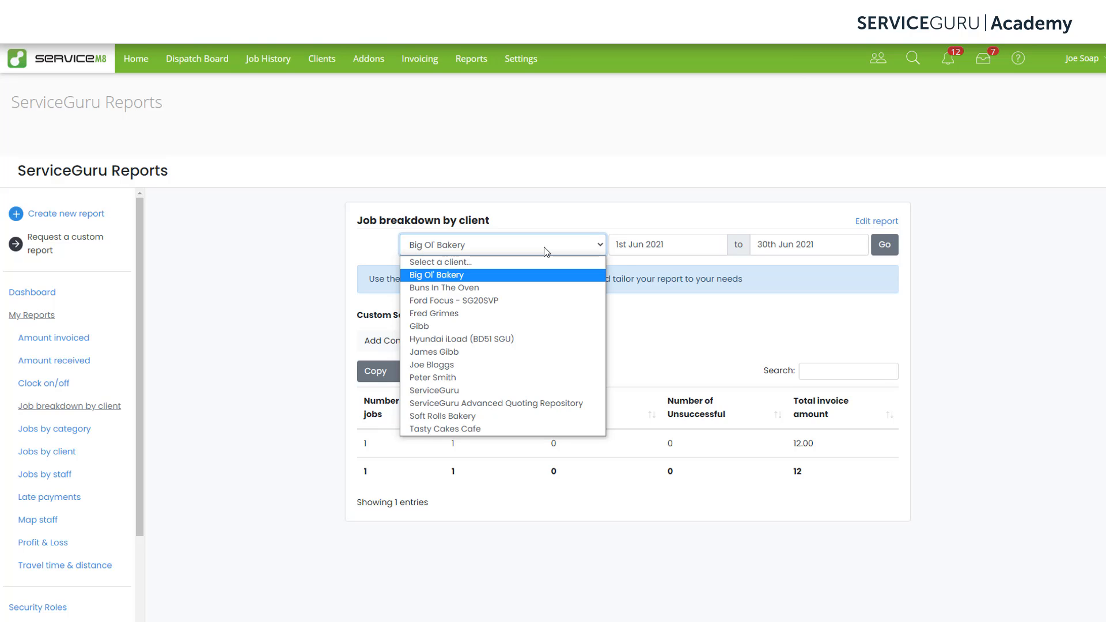
click(498, 429)
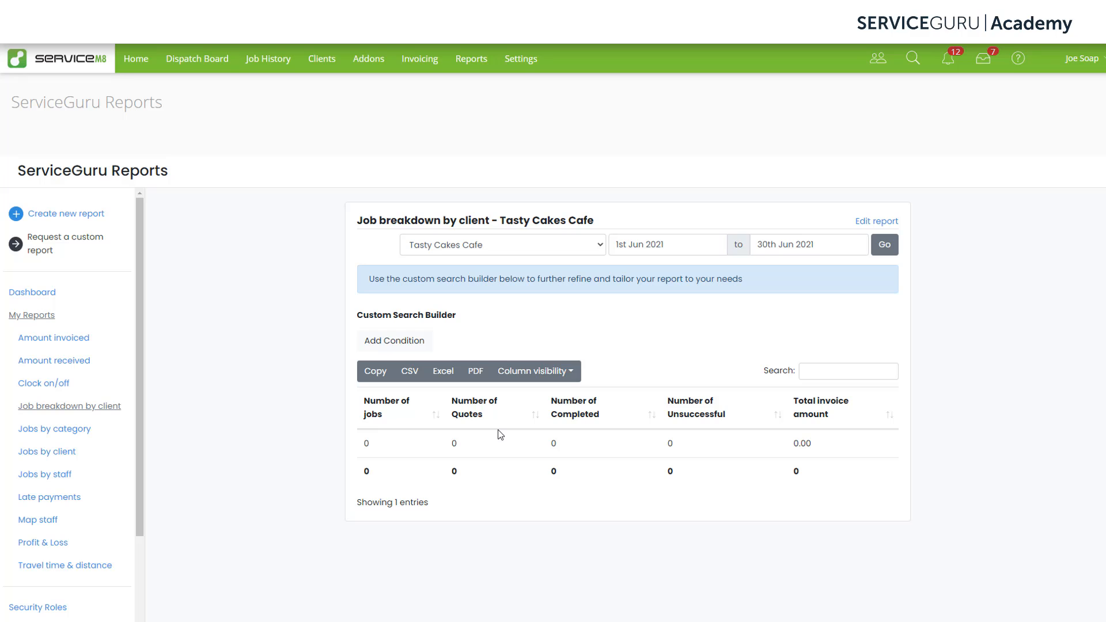
click(679, 244)
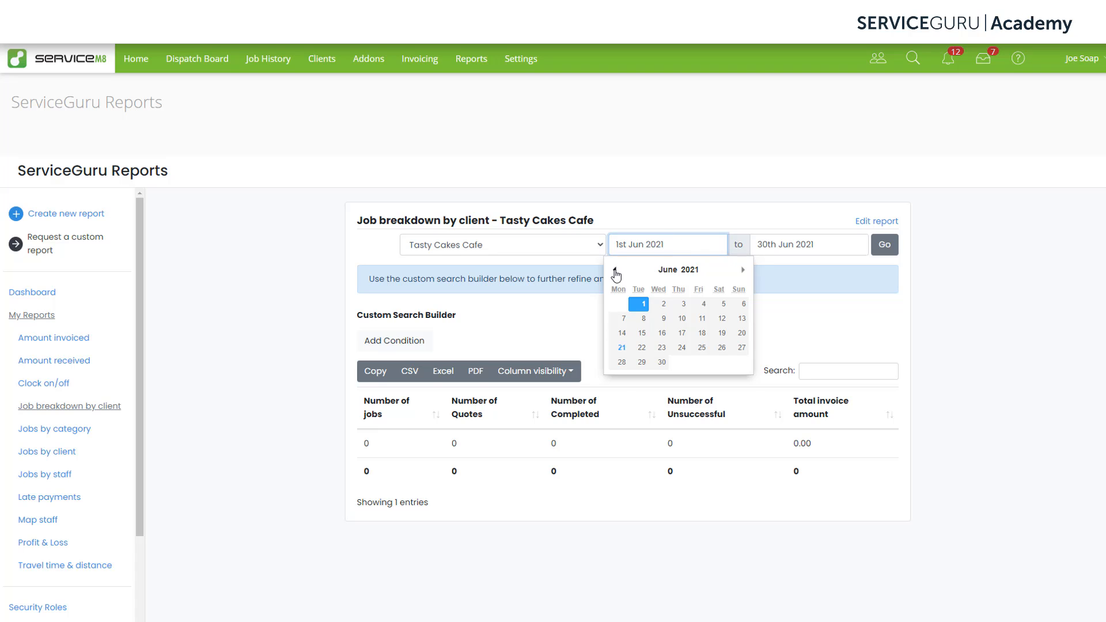
click(615, 271)
click(615, 270)
click(615, 270)
click(615, 270)
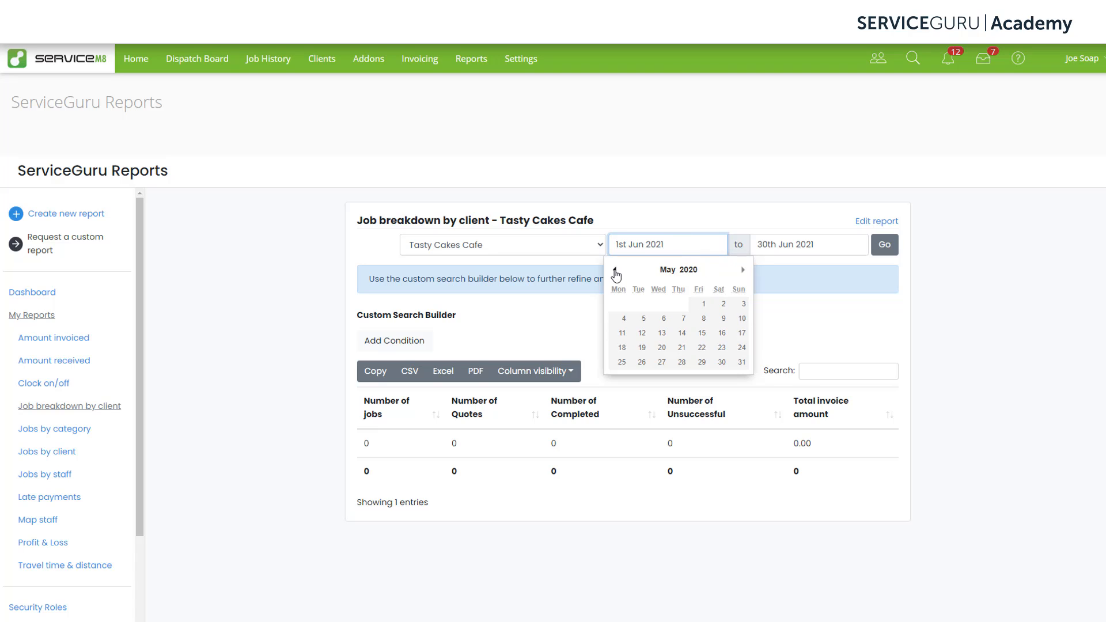
click(615, 271)
click(615, 271)
click(615, 270)
click(615, 271)
click(662, 303)
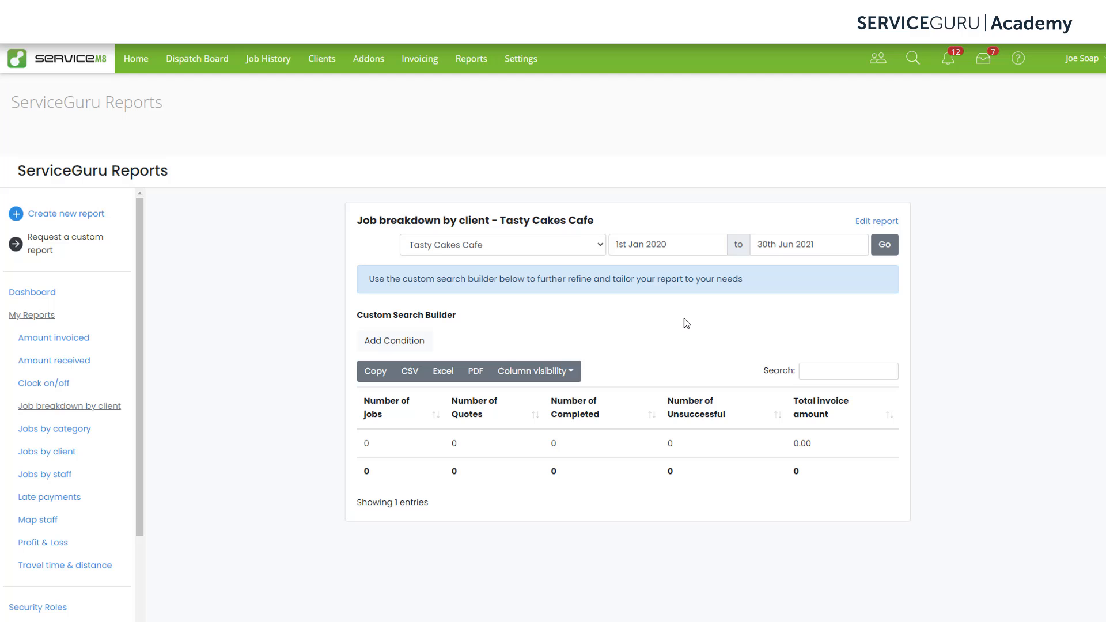
click(891, 249)
Switch the report to the client Buns In The Oven and open its PDF export
click(568, 249)
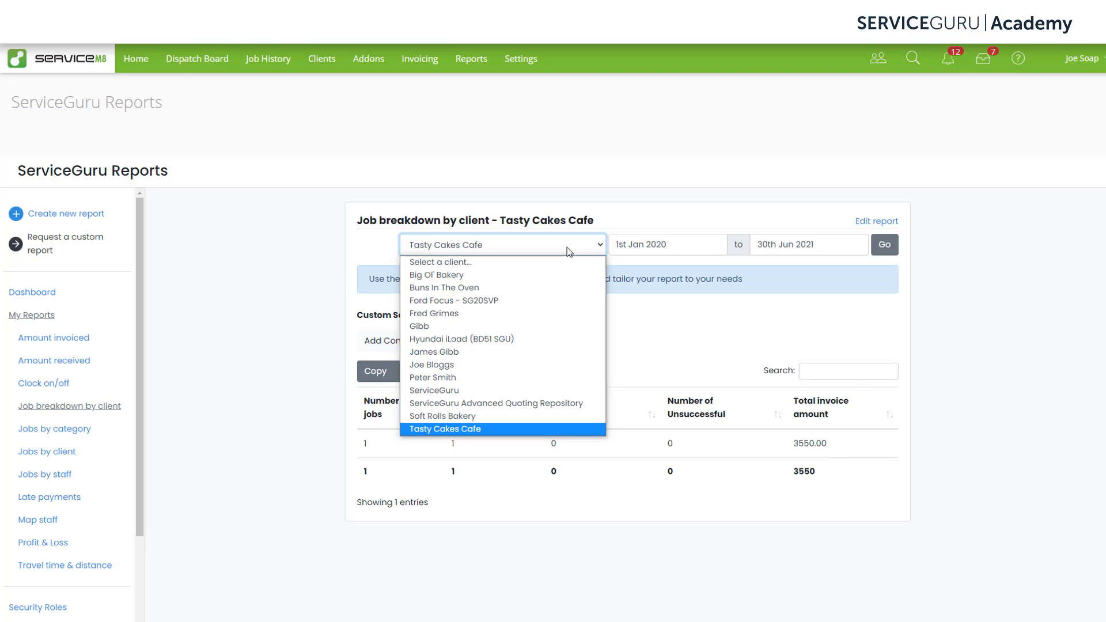
click(552, 287)
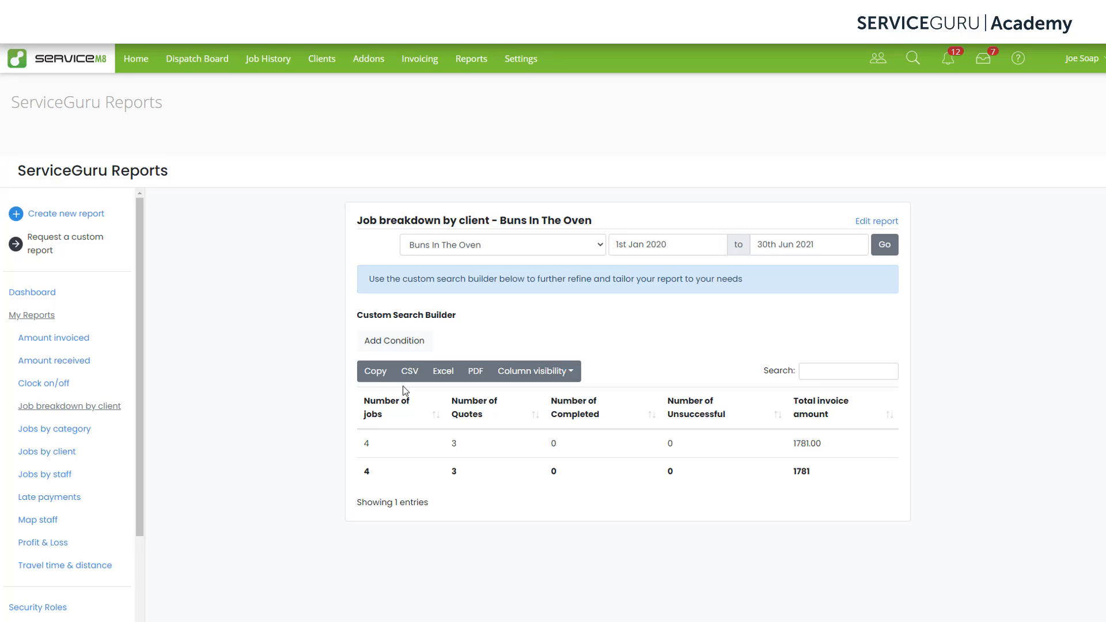
click(476, 372)
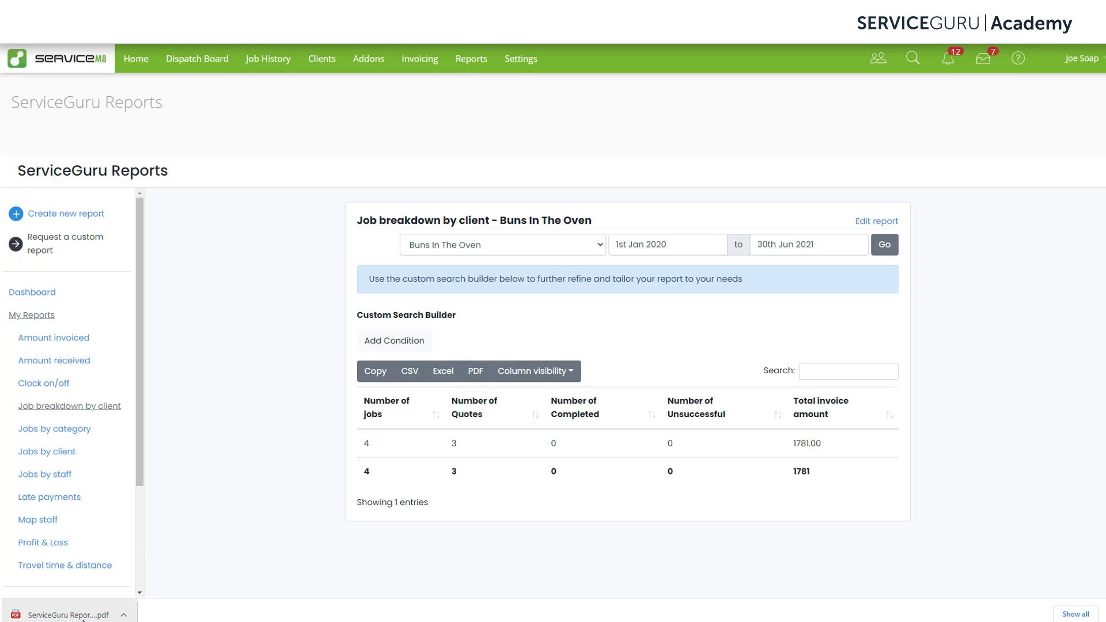
click(66, 615)
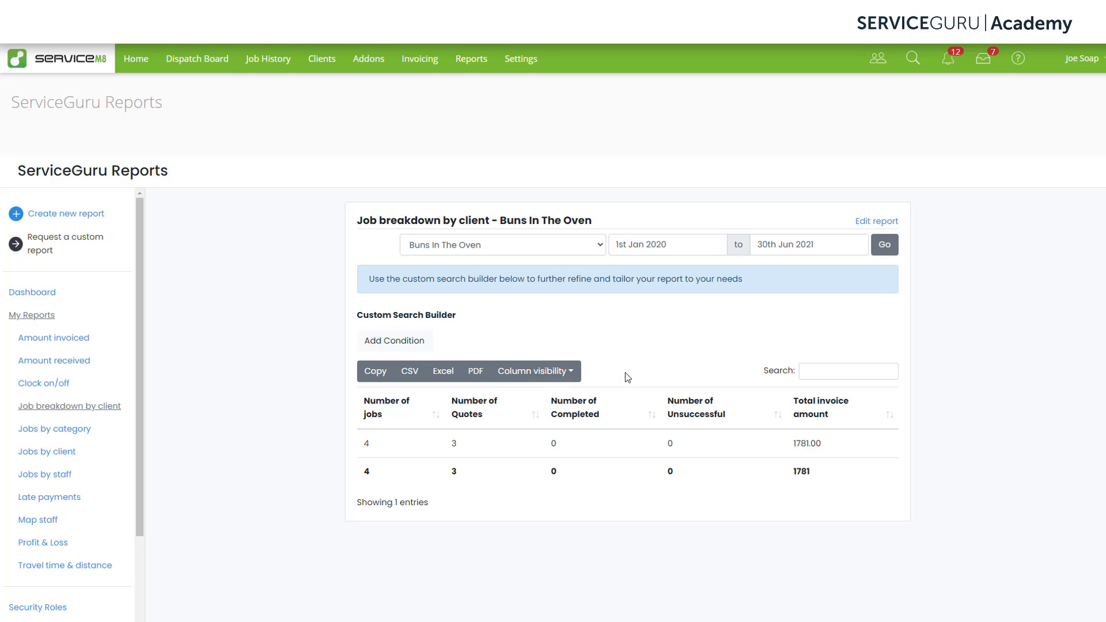
Hide the Number of Unsuccessful column in the report table
click(568, 377)
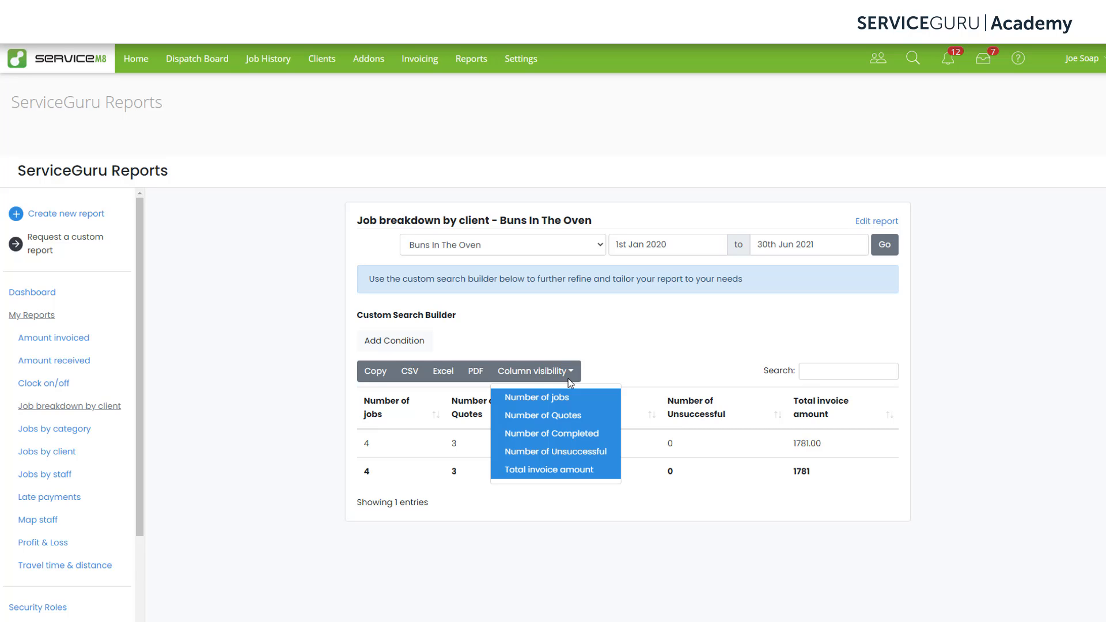
click(586, 451)
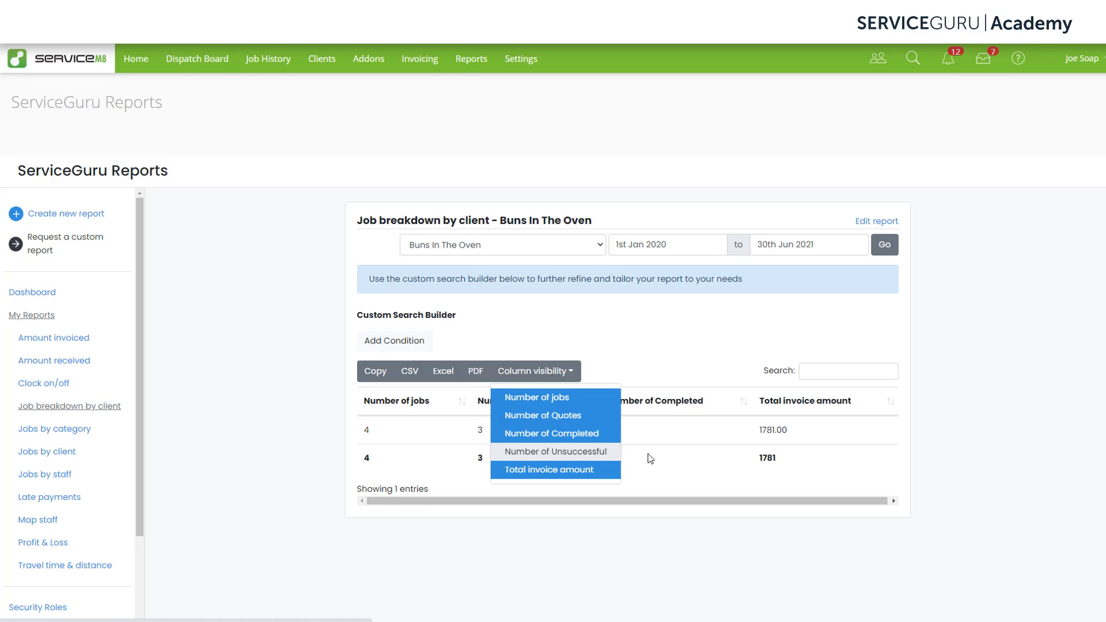
Filter the Jobs by category report with a search condition where Category equals New Install
click(681, 456)
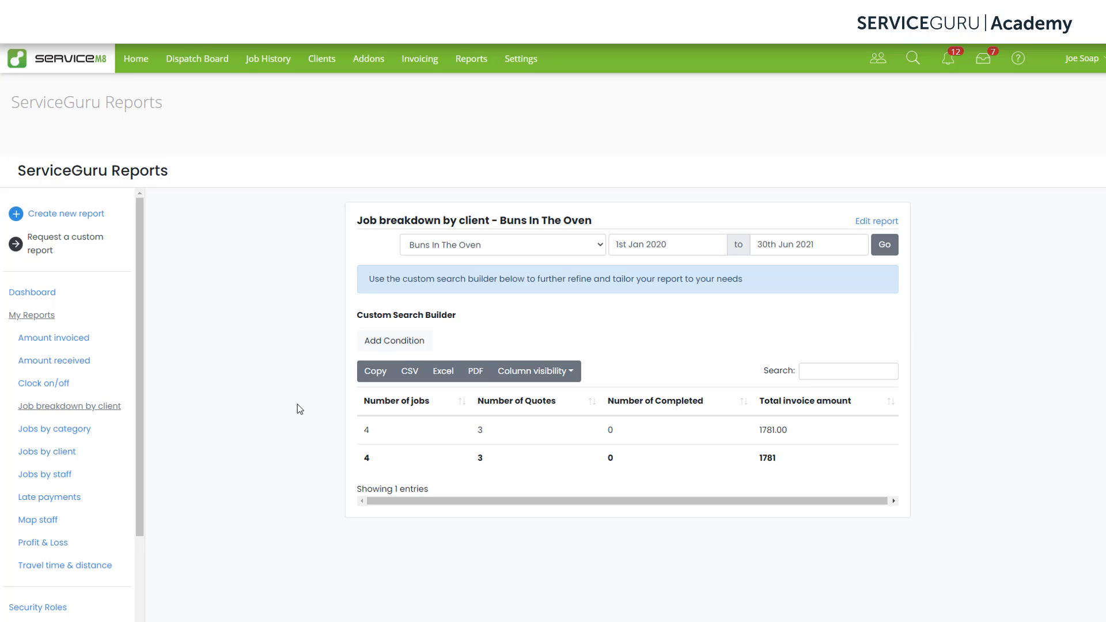
click(78, 429)
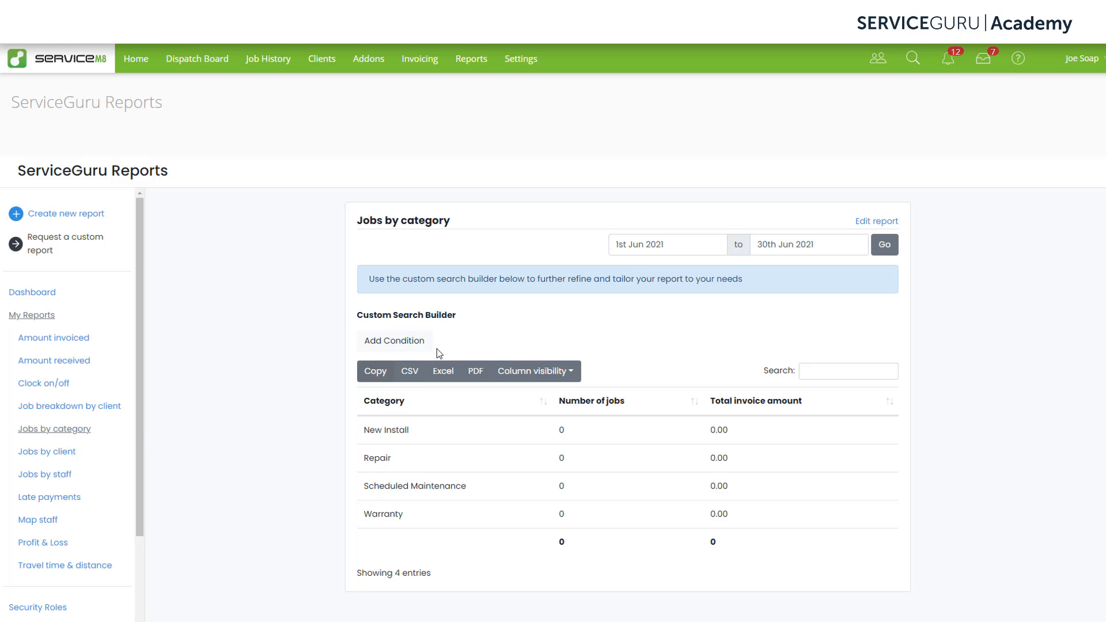
click(403, 344)
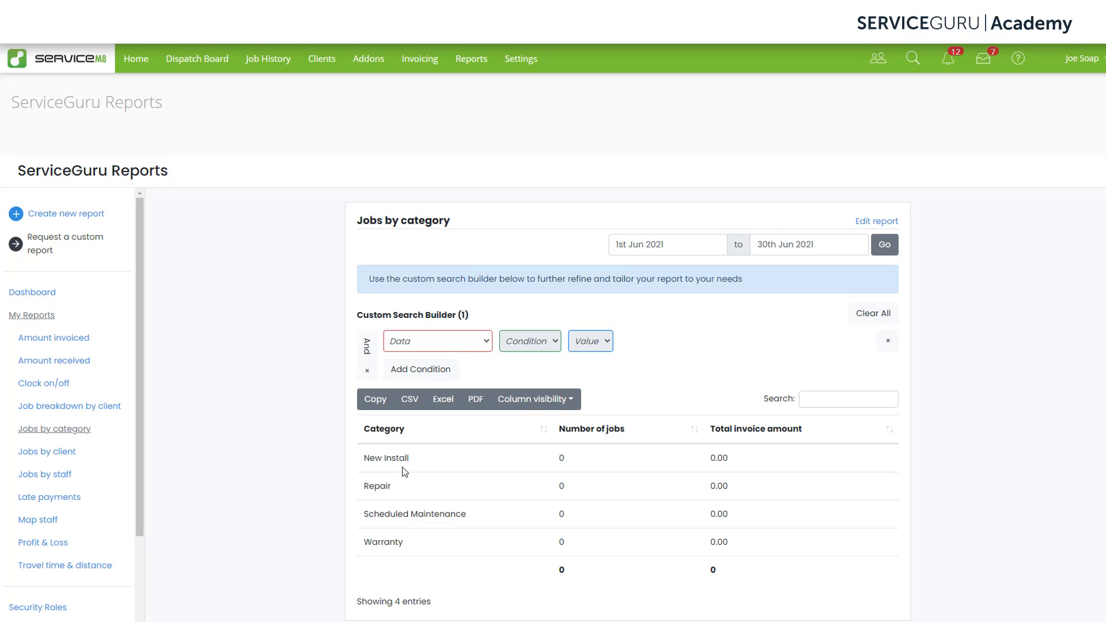
click(468, 343)
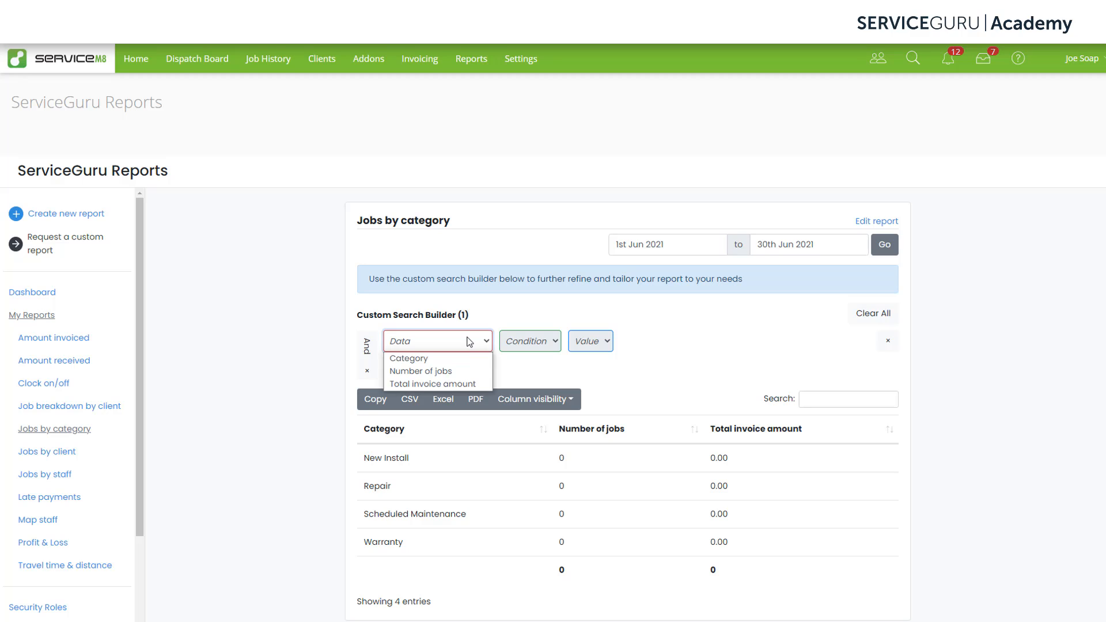
click(462, 360)
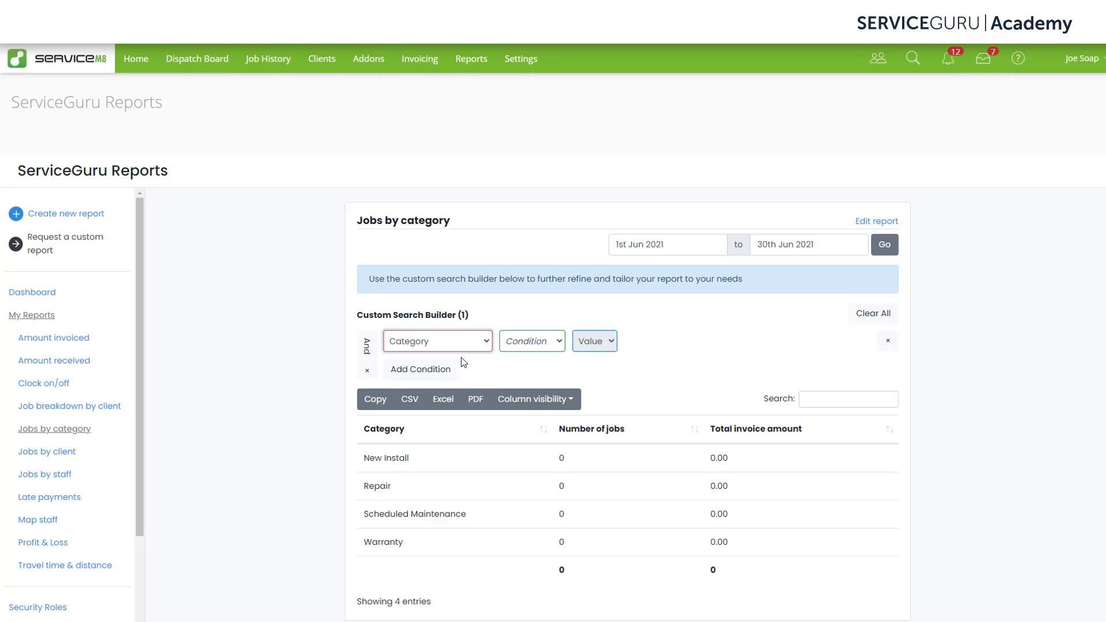
click(547, 347)
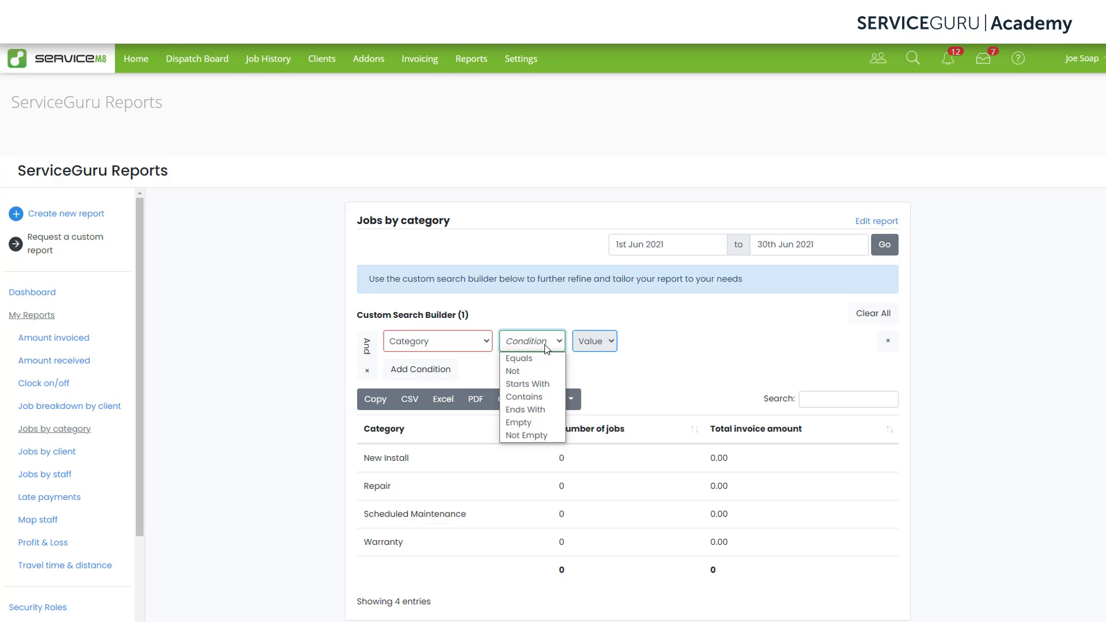
click(547, 359)
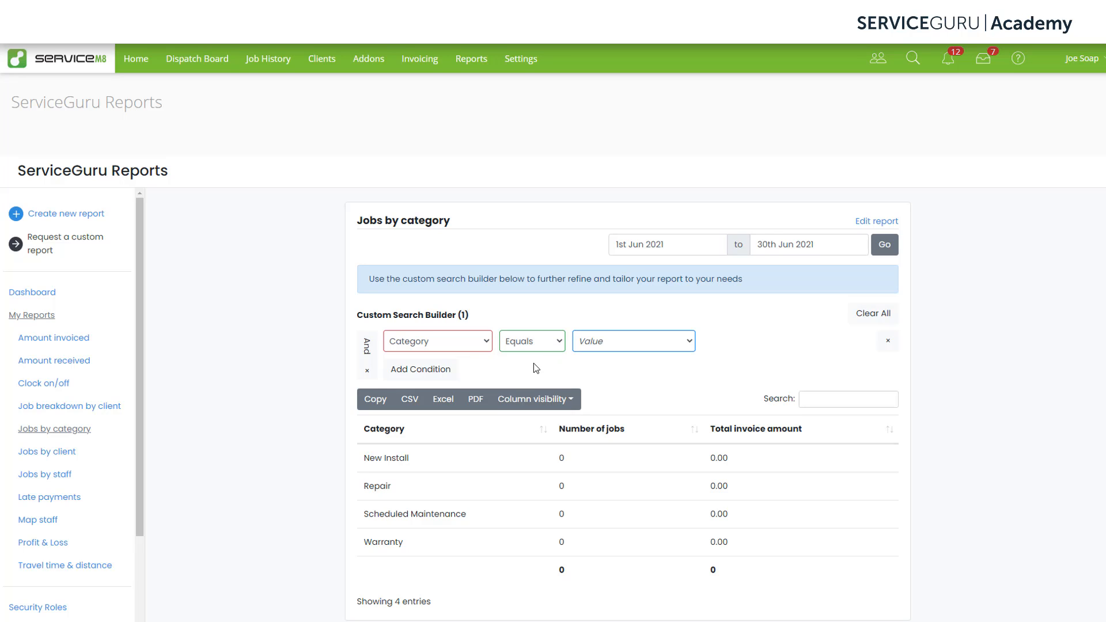
click(637, 341)
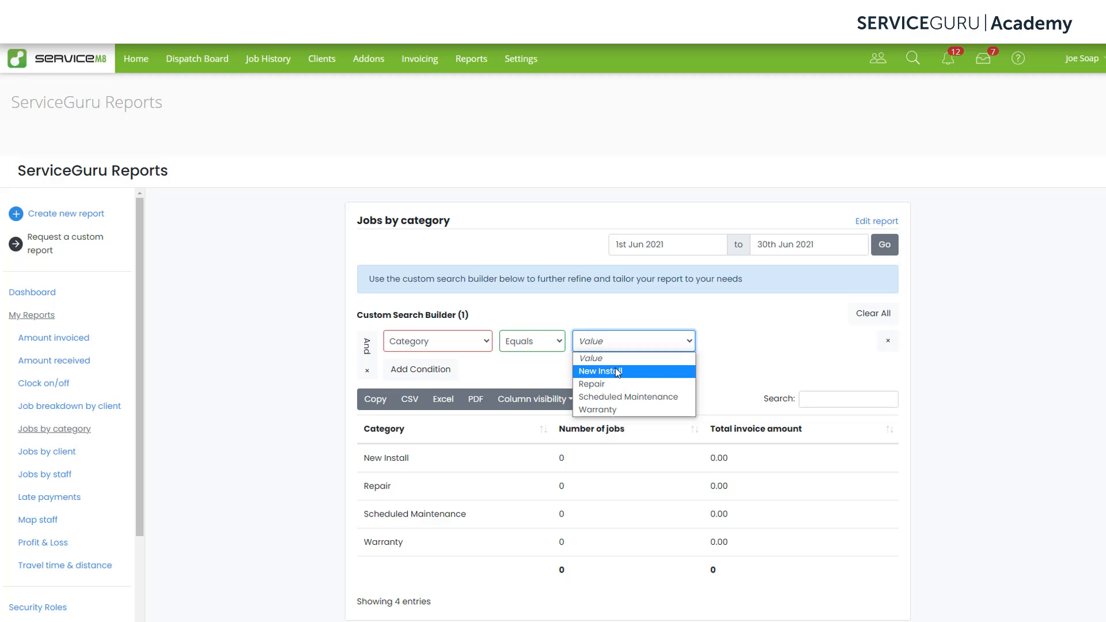
click(617, 370)
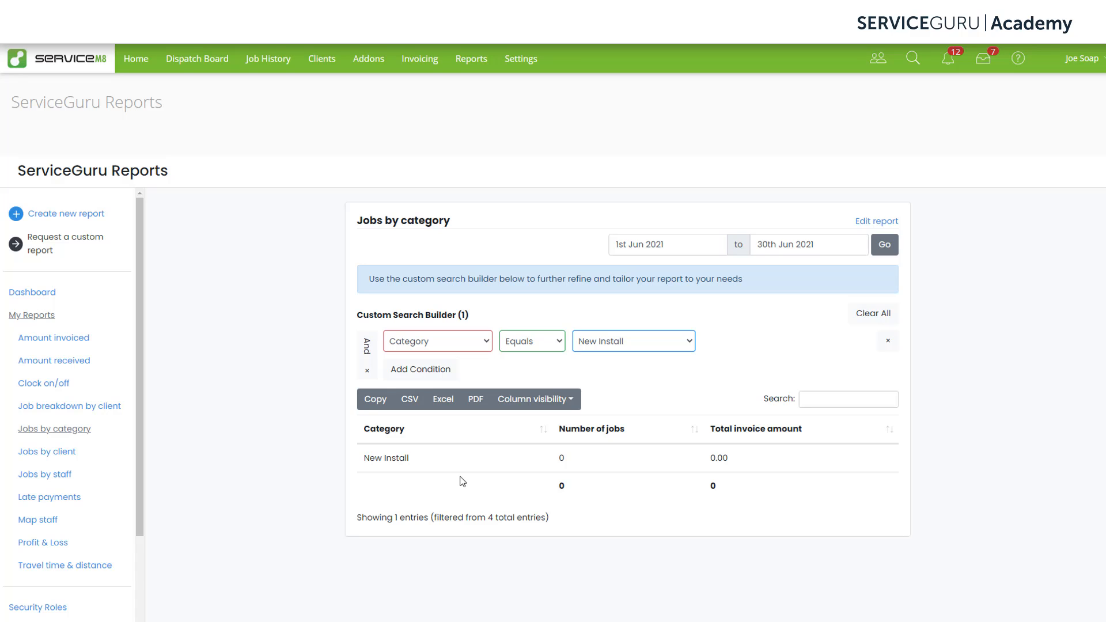
Add a second search condition where Category equals Repair, combined with the first by Or
click(433, 371)
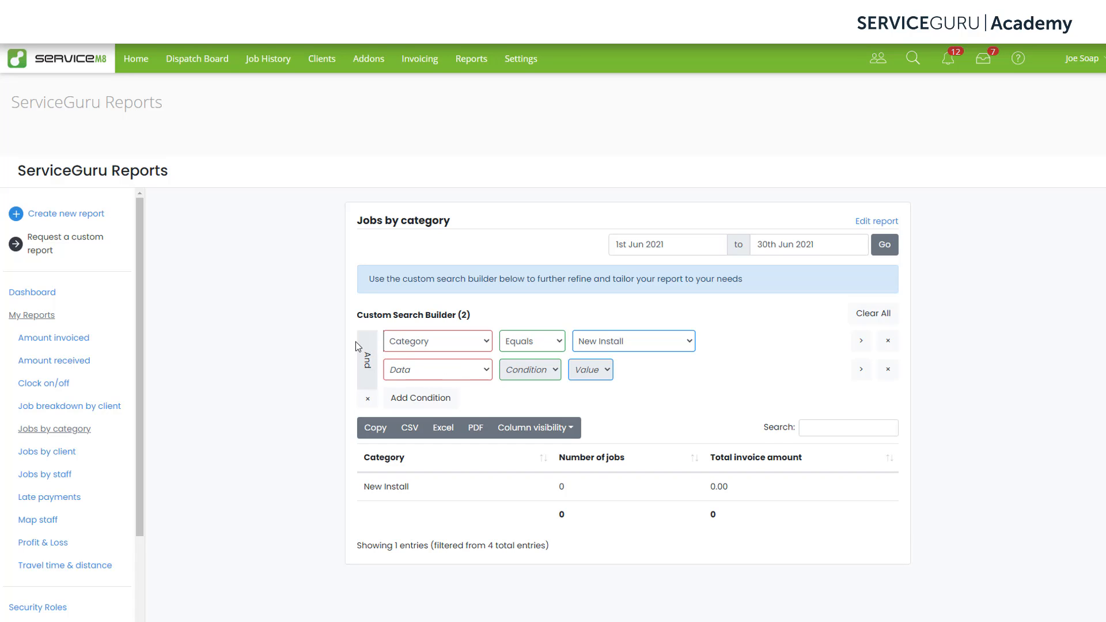
click(368, 372)
click(453, 376)
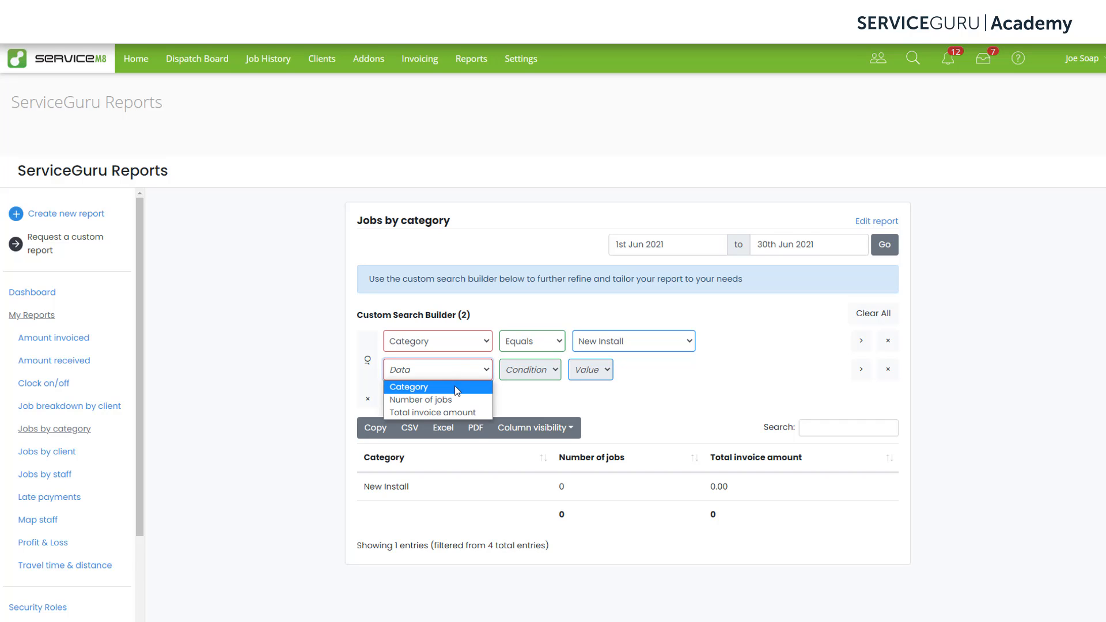
click(455, 387)
click(521, 369)
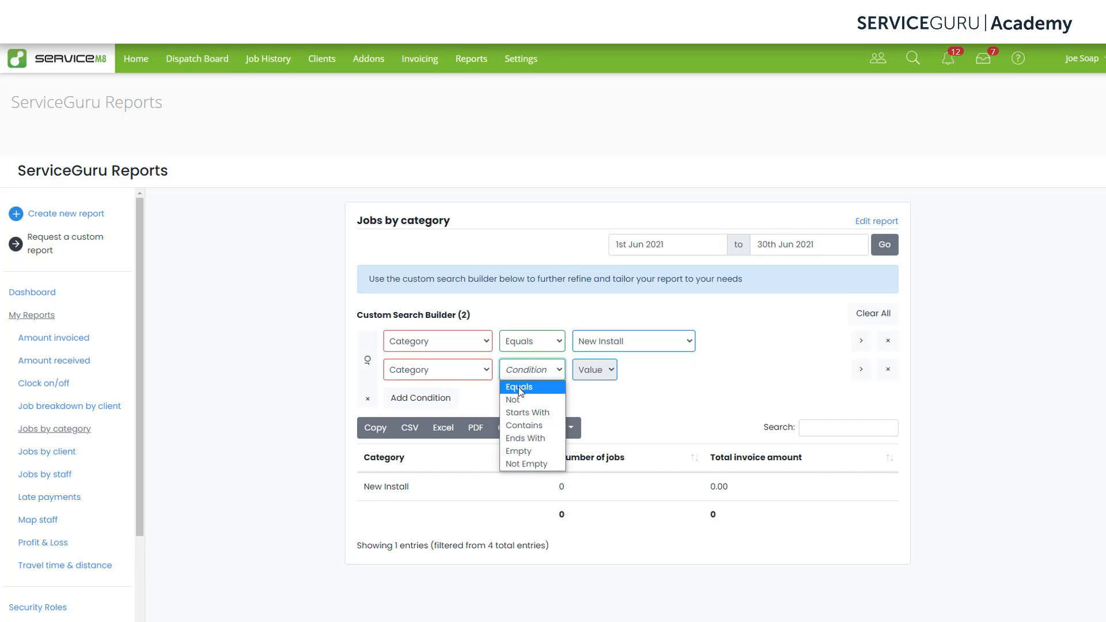
click(520, 388)
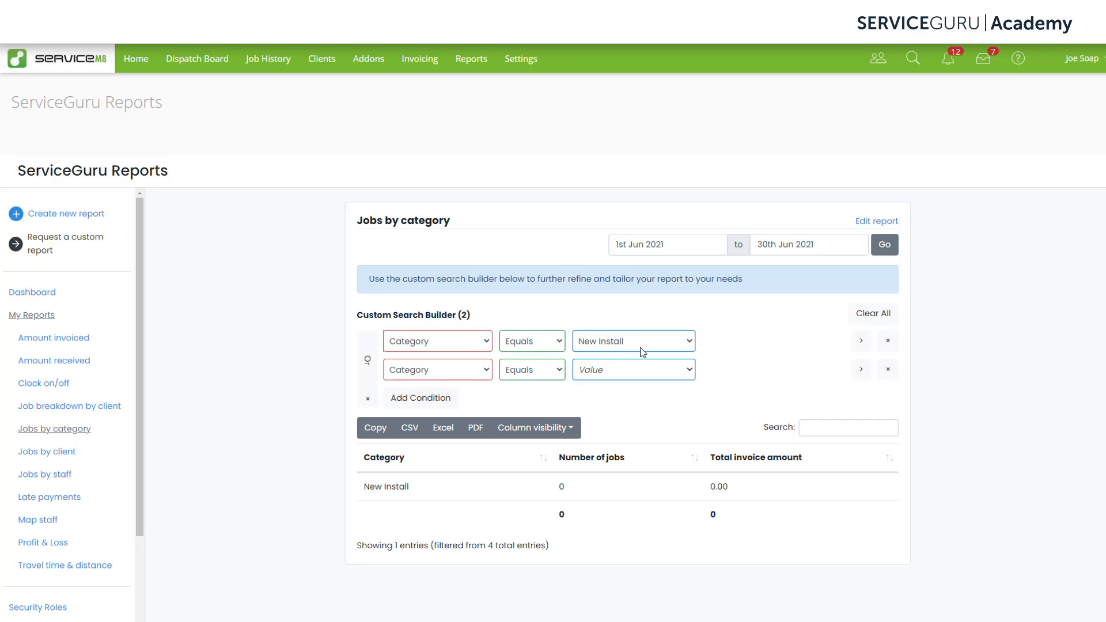
click(619, 374)
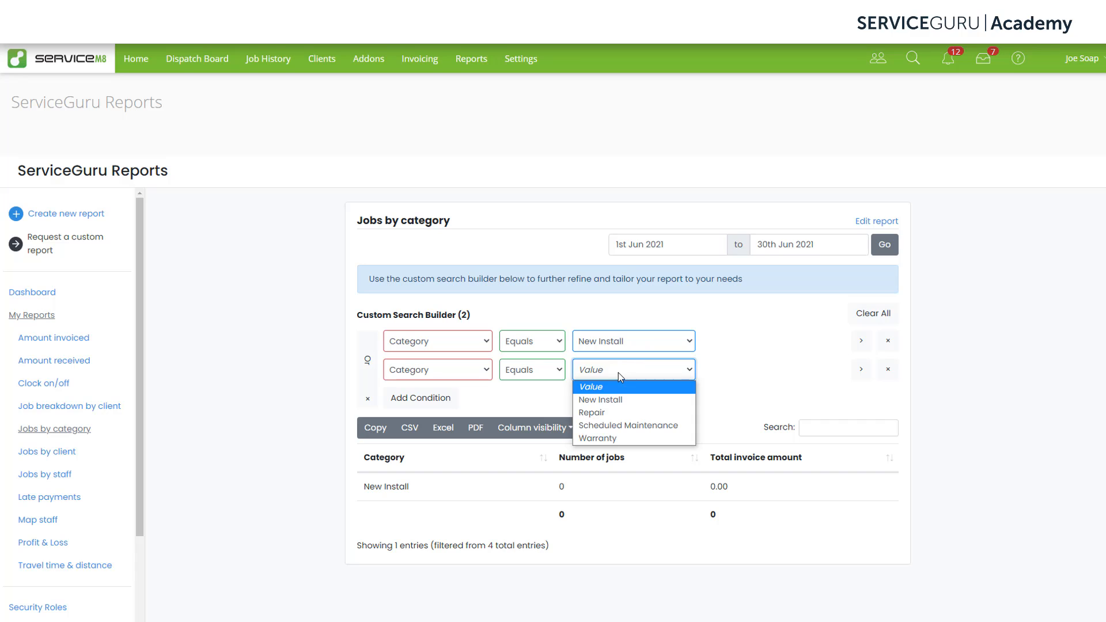
click(621, 411)
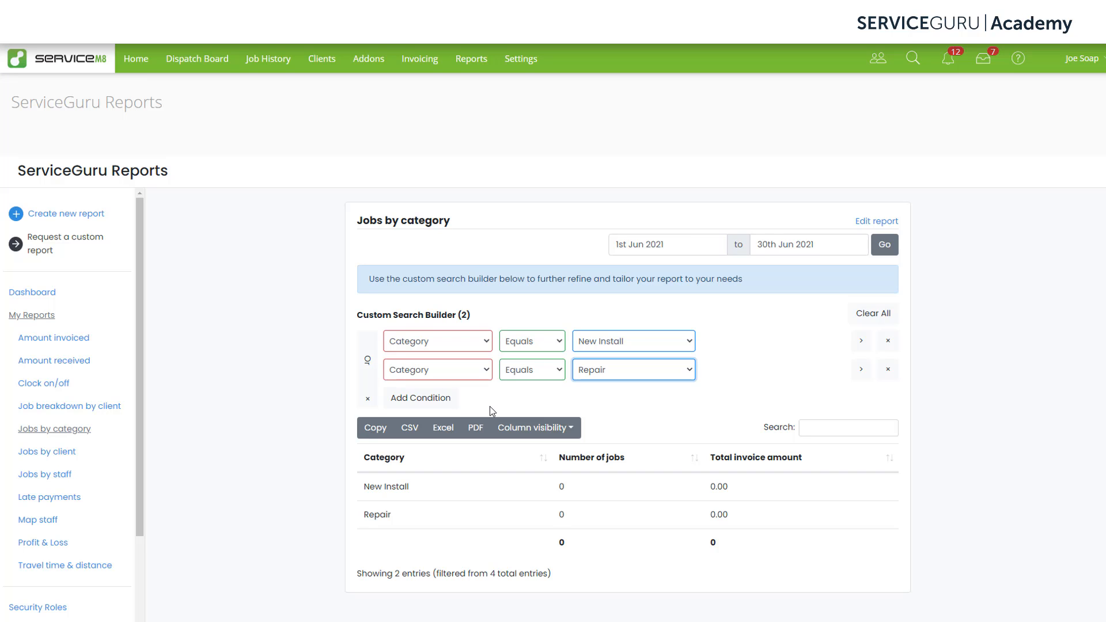
Open the Jobs by client report and return to Jobs by category to check whether its search conditions are kept
click(54, 455)
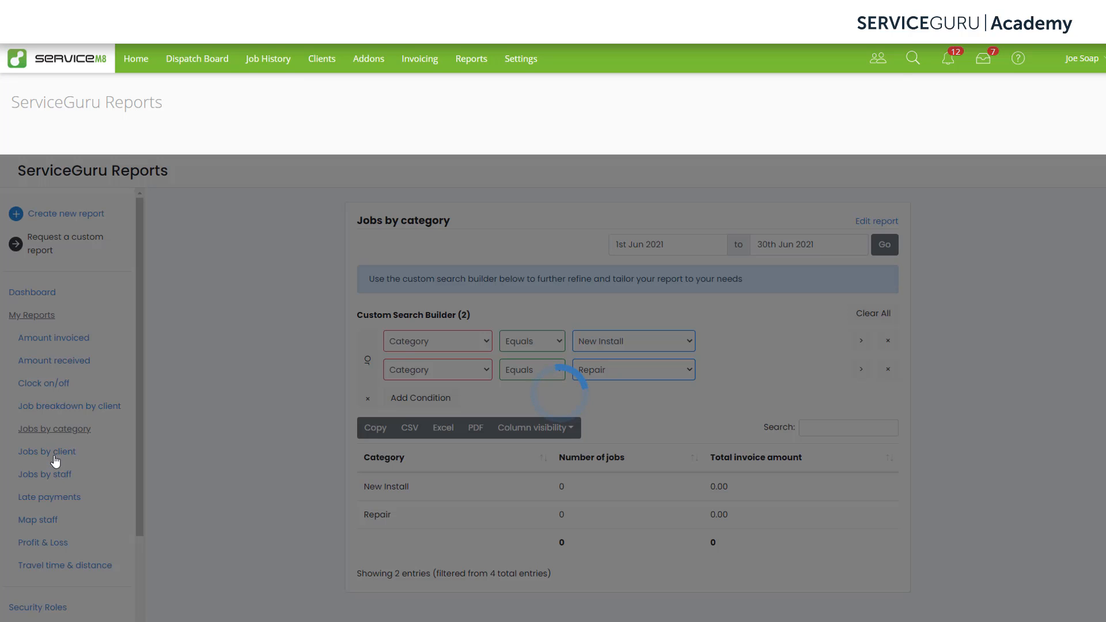
click(71, 432)
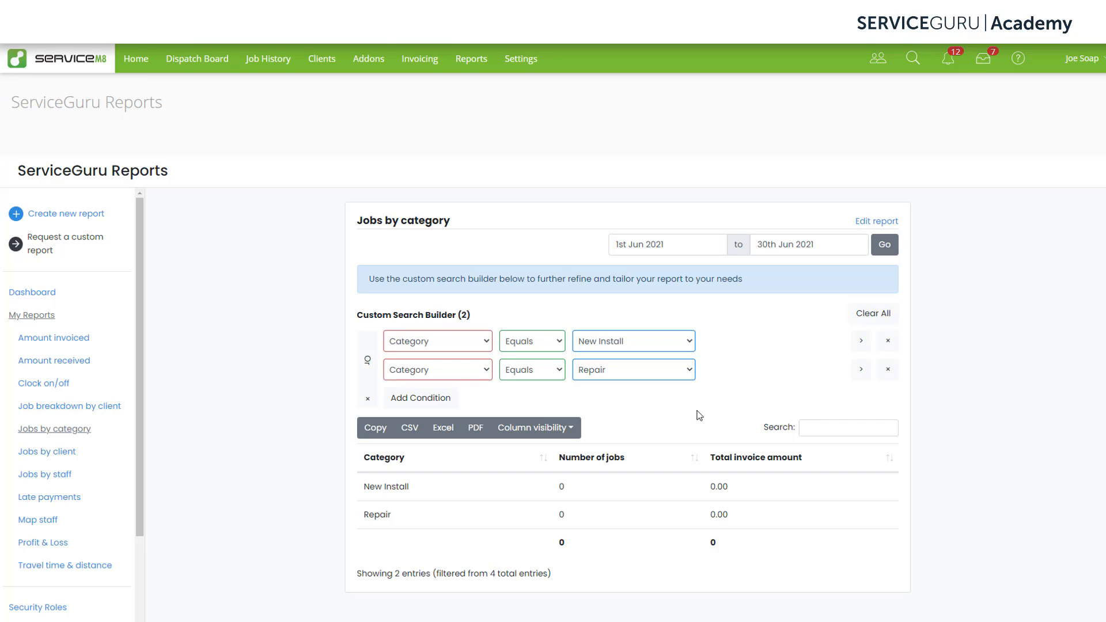
Show the Map staff report's map on the dashboard and view the dashboard
click(51, 521)
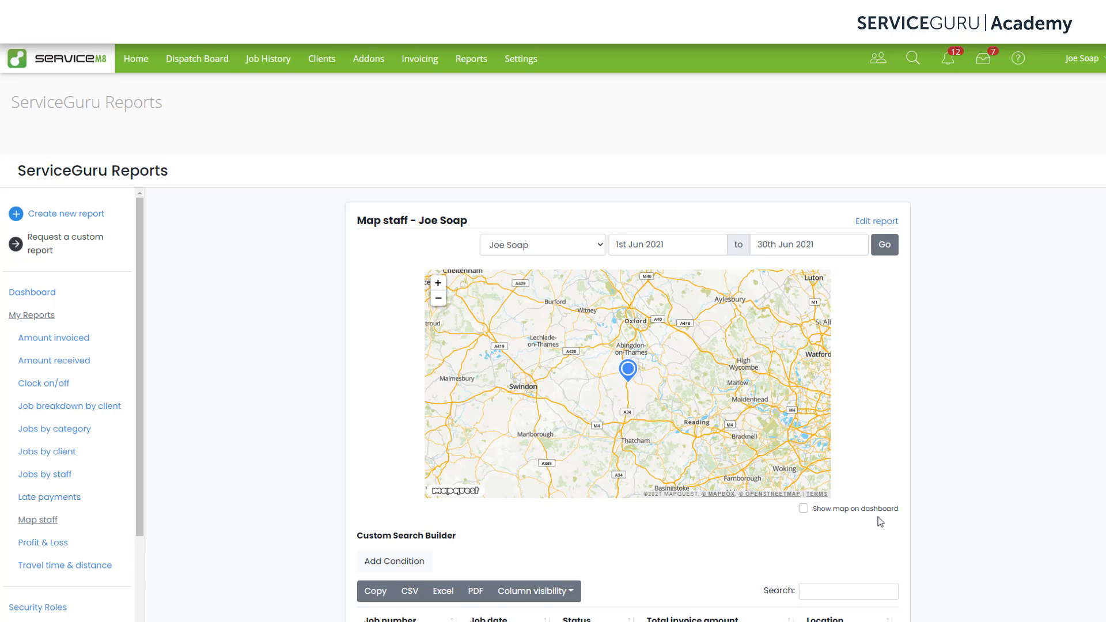
click(804, 509)
click(43, 293)
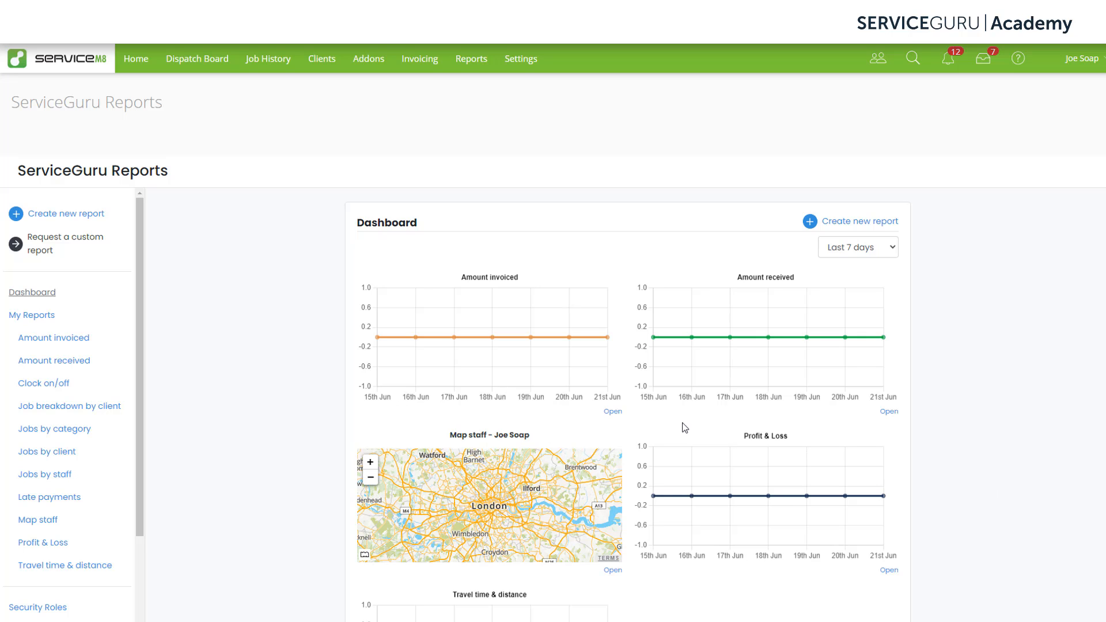
From the list of saved reports, install the ServiceGuru Support addon and open the custom report request form
click(16, 323)
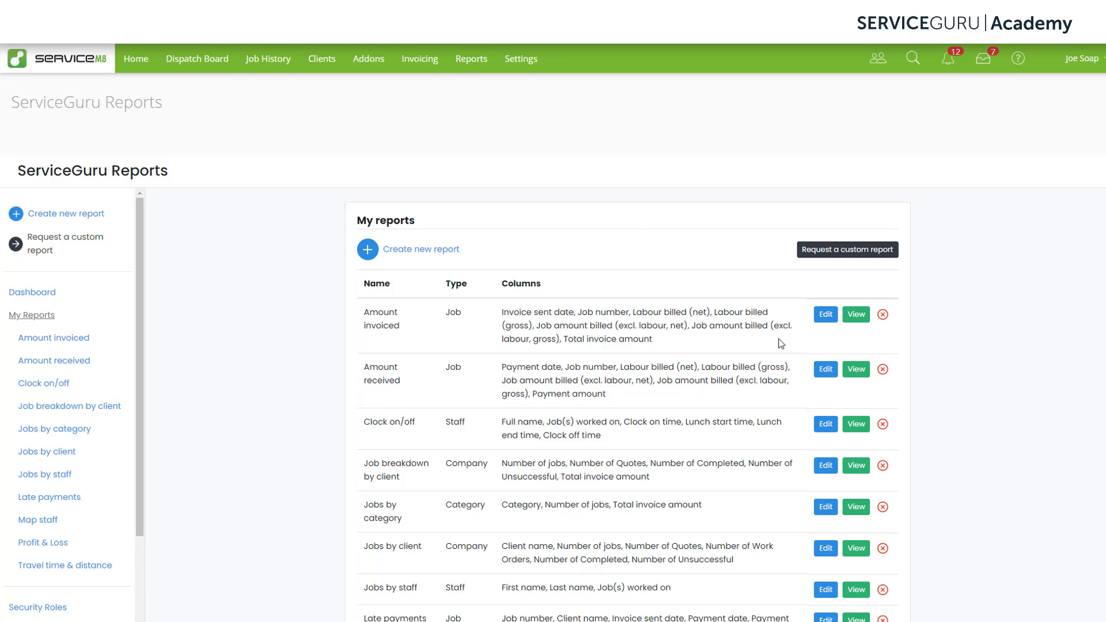
click(87, 258)
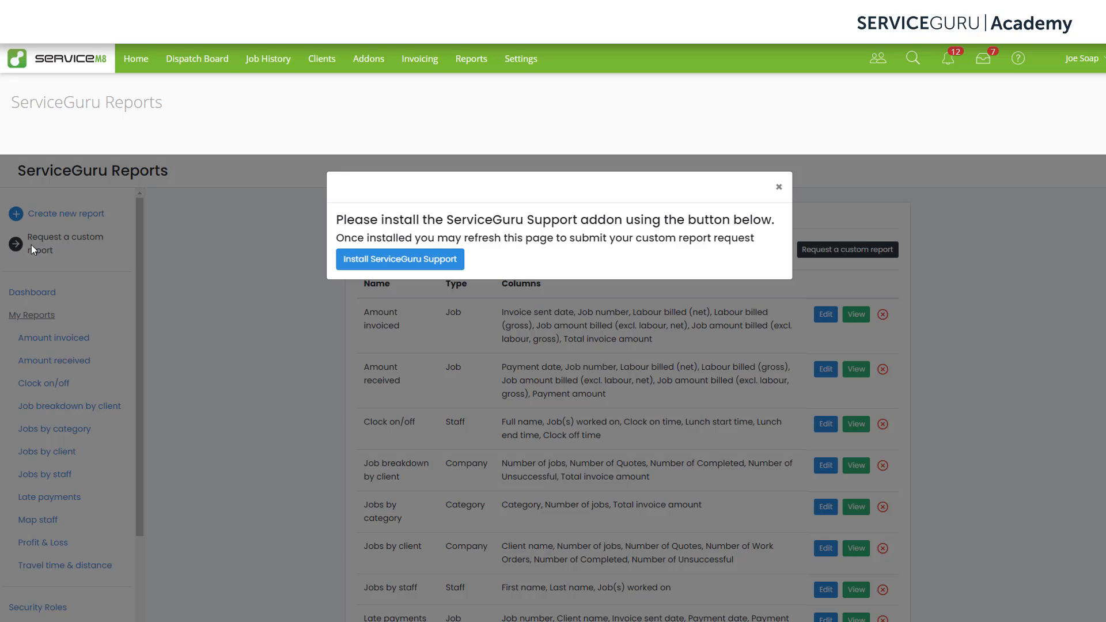
click(418, 267)
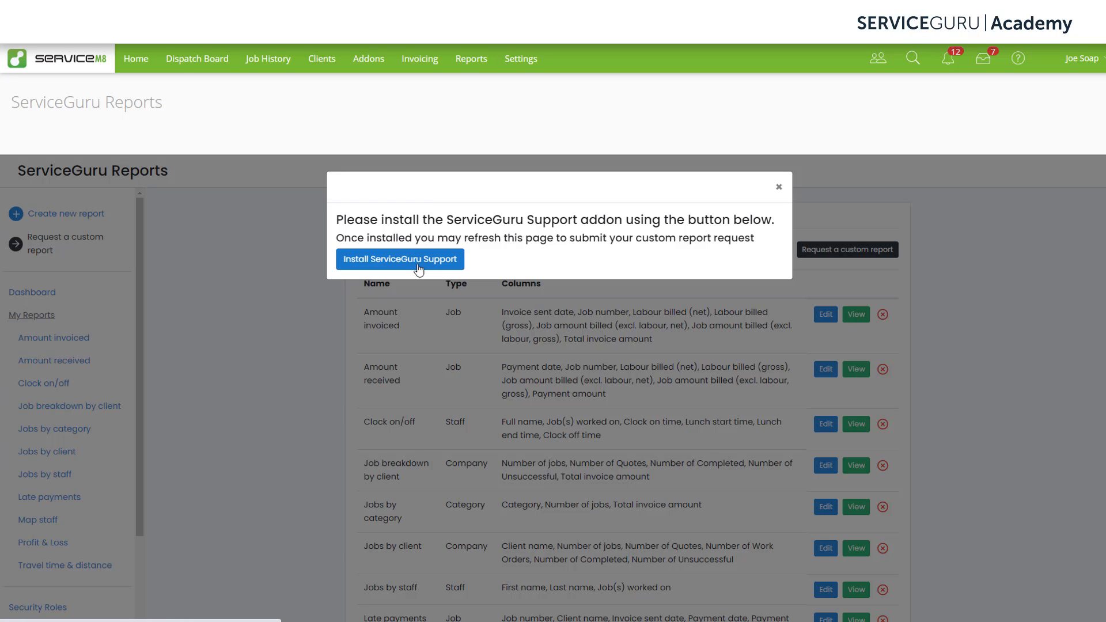
click(16, 247)
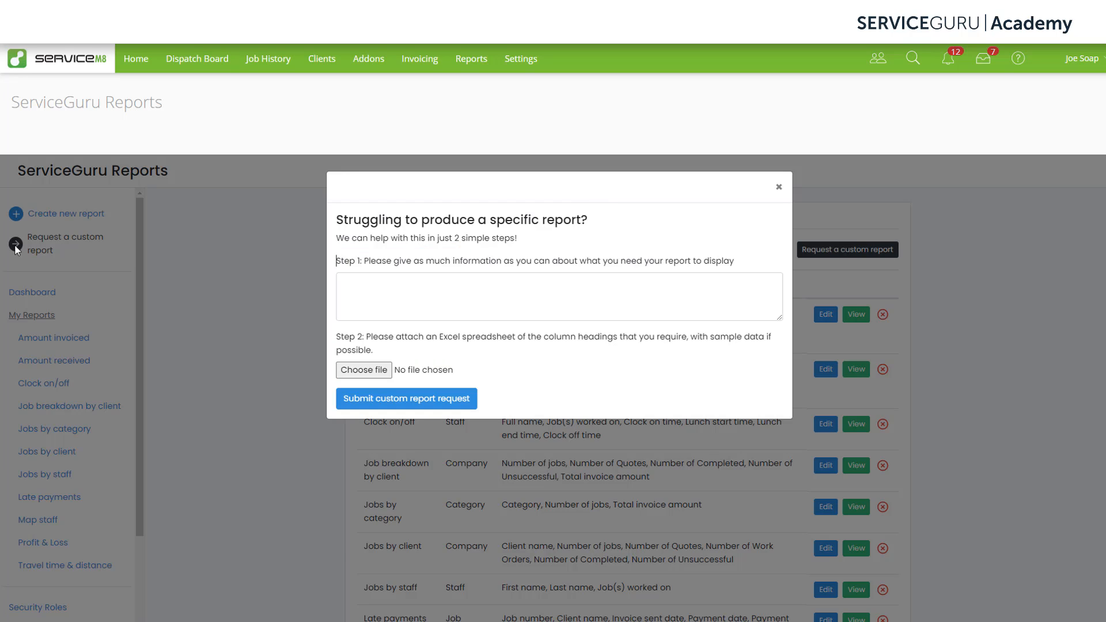